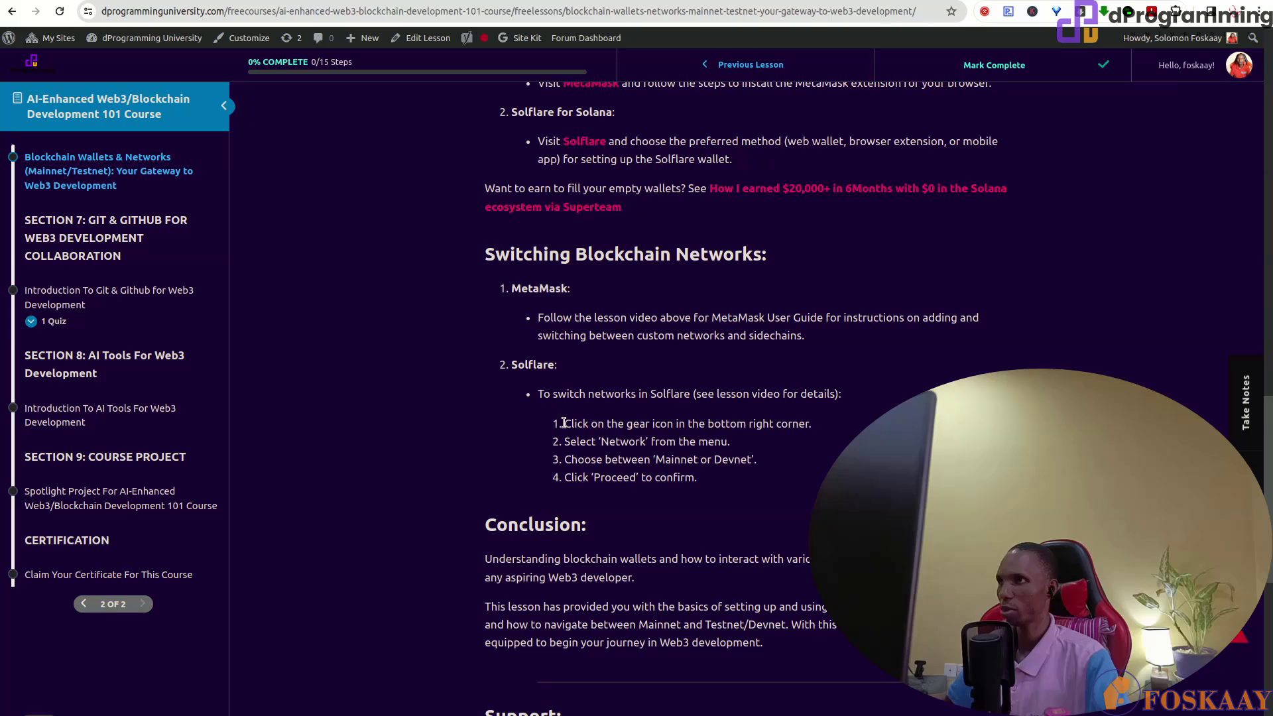
Switch from the lesson page to the Solflare wallet and open the network choices in its general settings.
scroll(564, 423, up, 1)
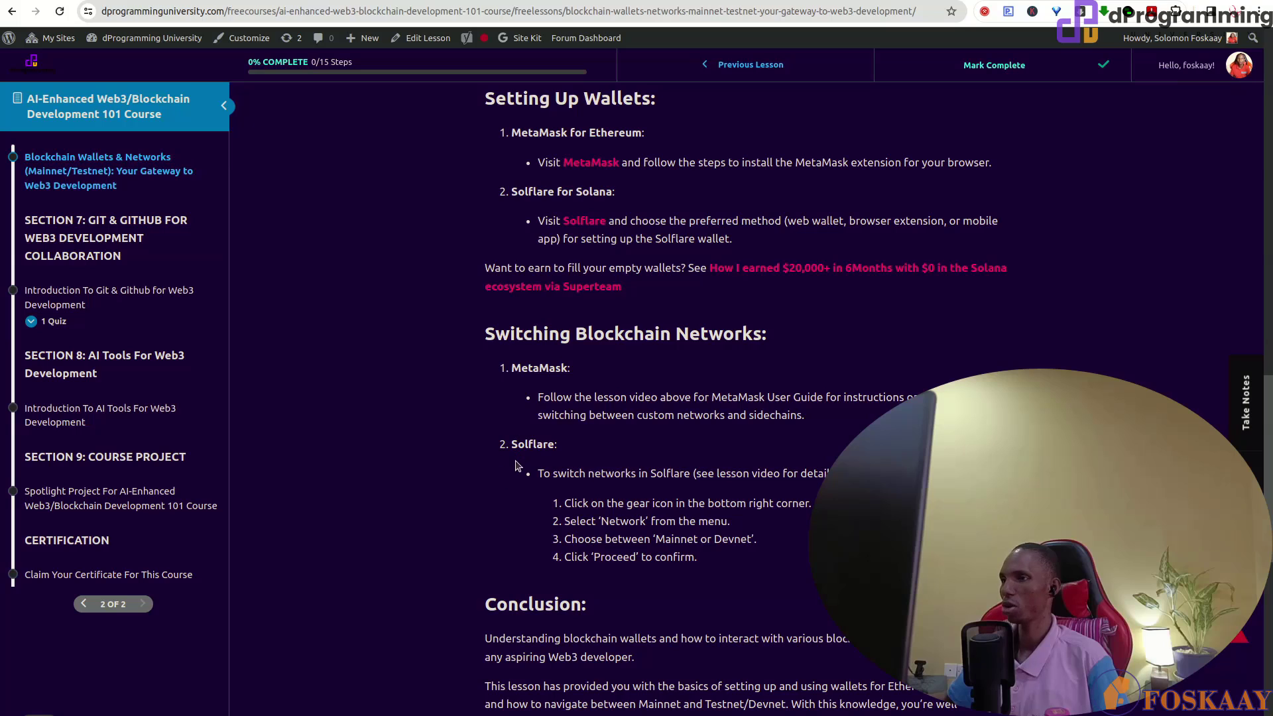
scroll(515, 480, down, 3)
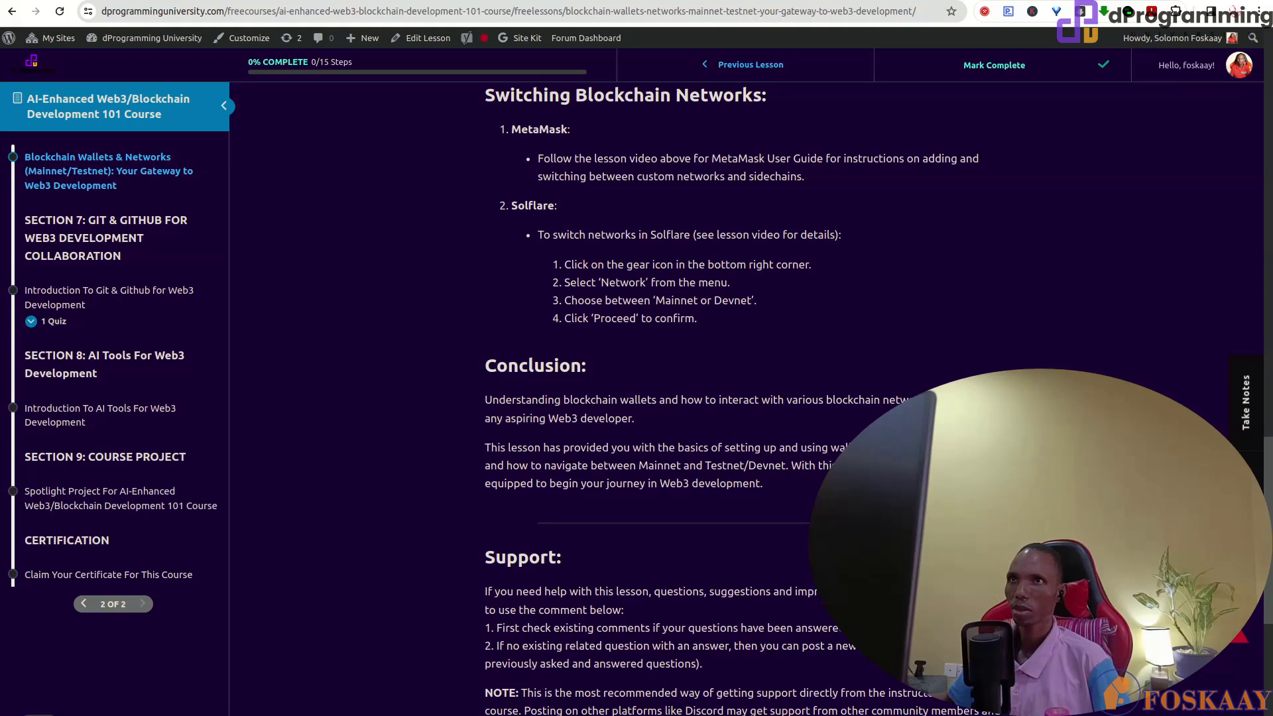
key(alt+Tab)
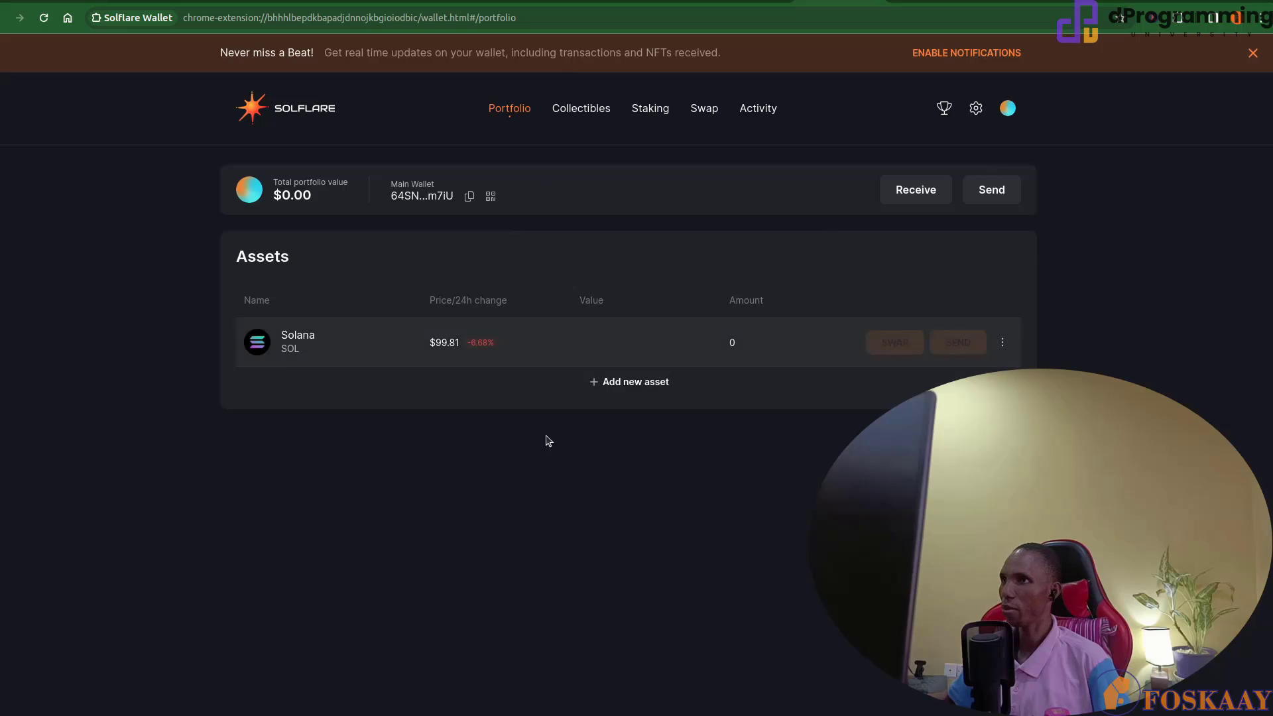
click(1008, 112)
click(906, 190)
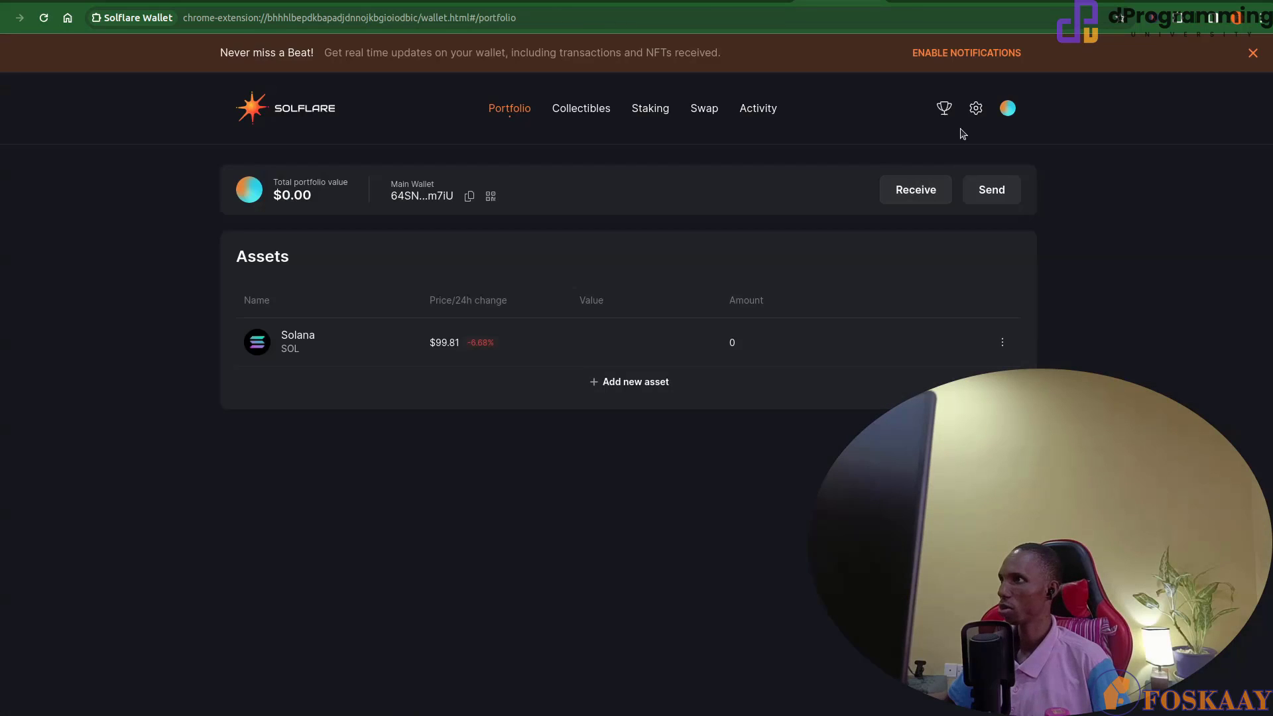
click(974, 110)
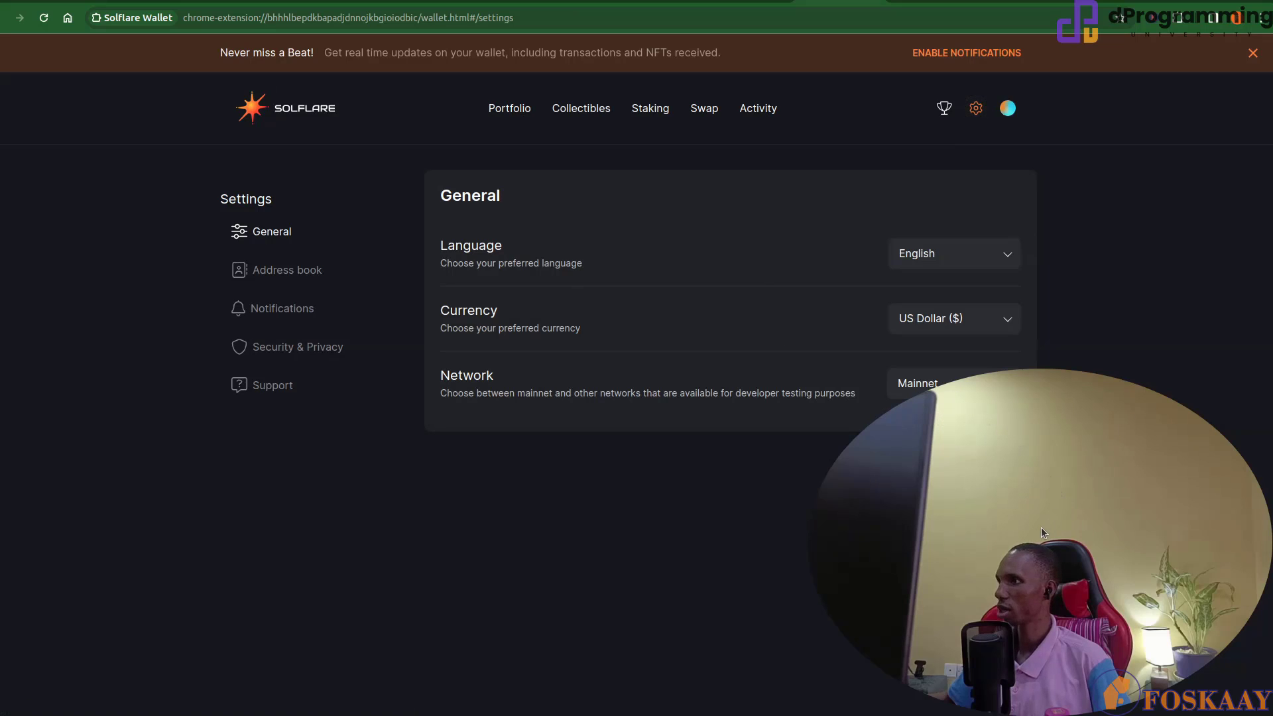
drag(1039, 557, 232, 526)
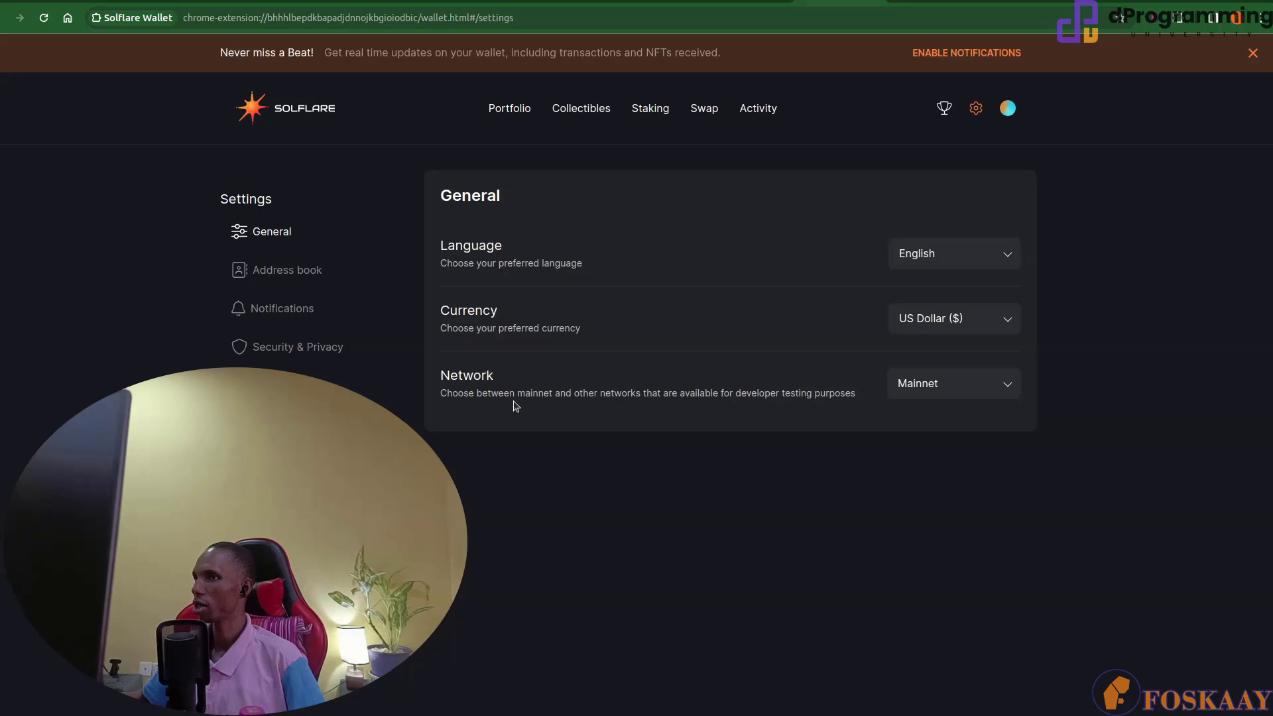
click(953, 383)
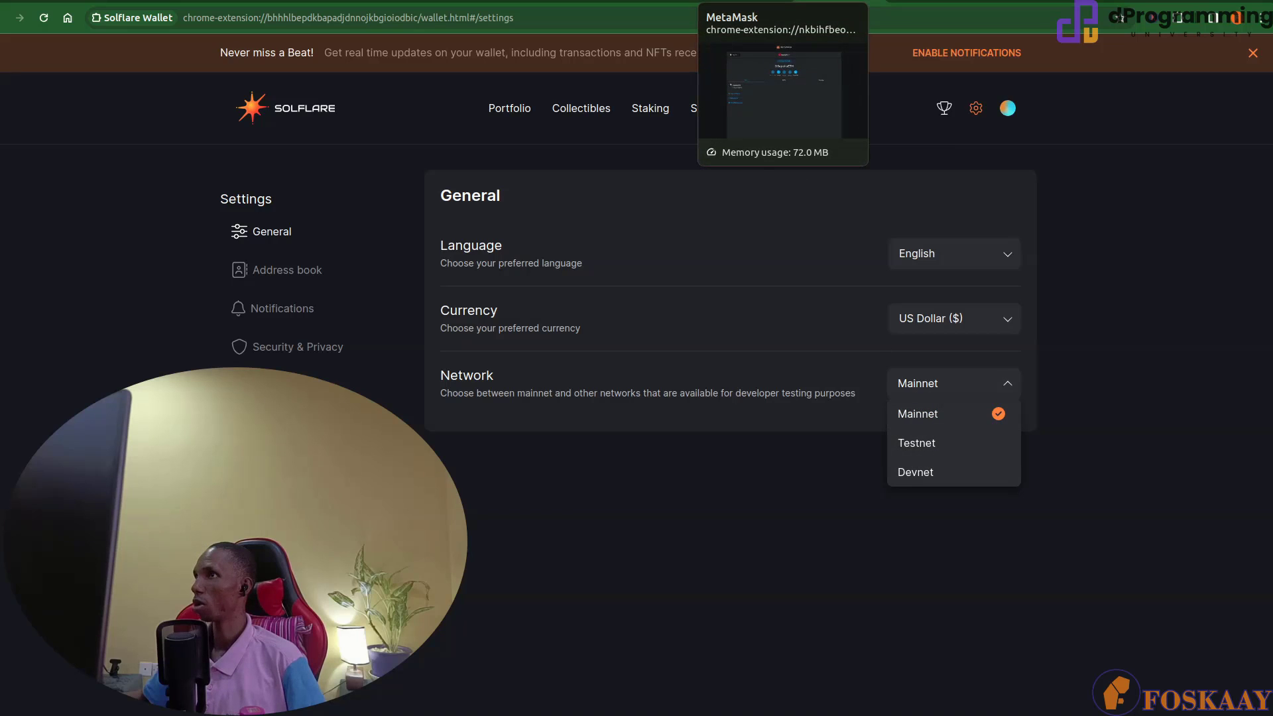
Switch to the MetaMask wallet and examine its list of mainnet and test networks.
click(782, 2)
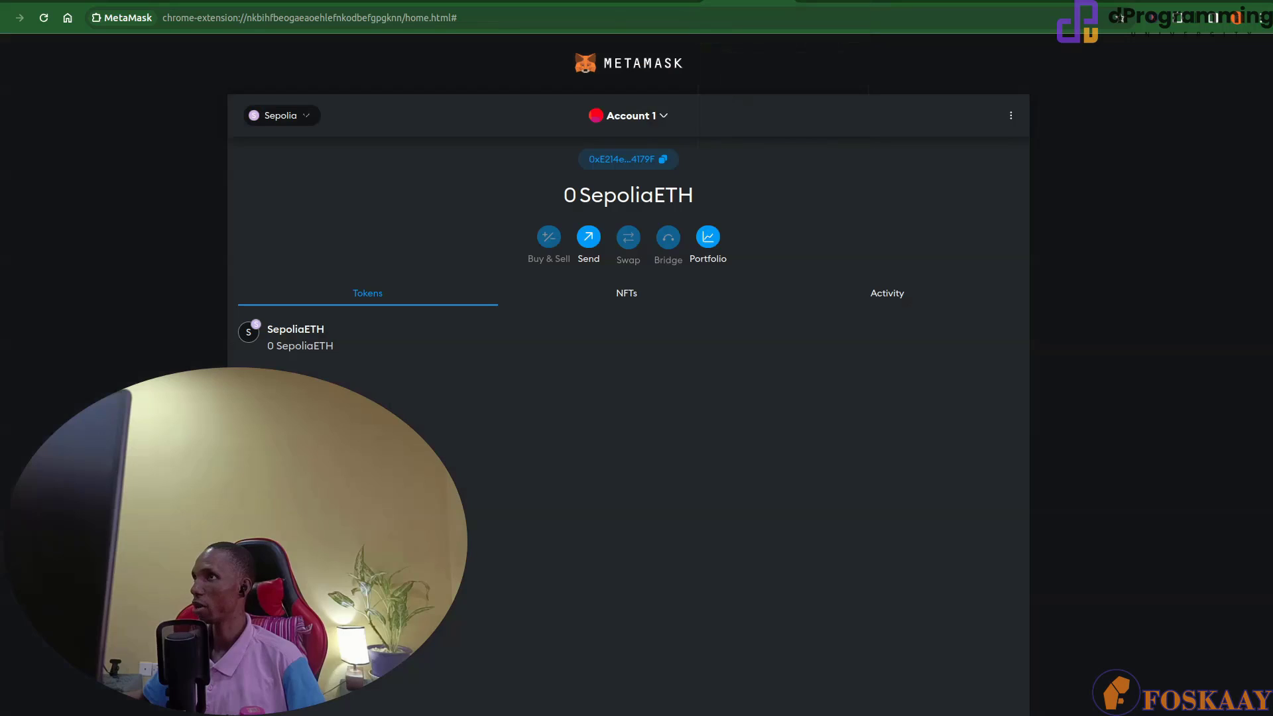
click(301, 115)
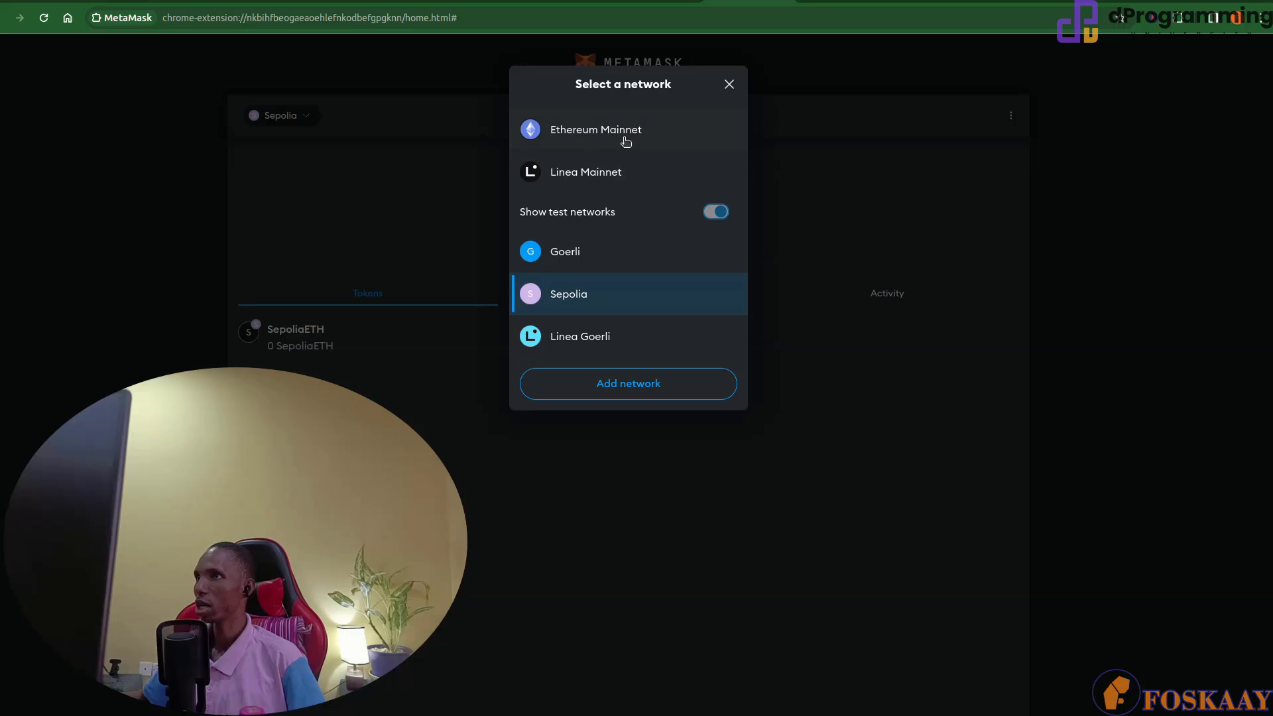
click(1093, 182)
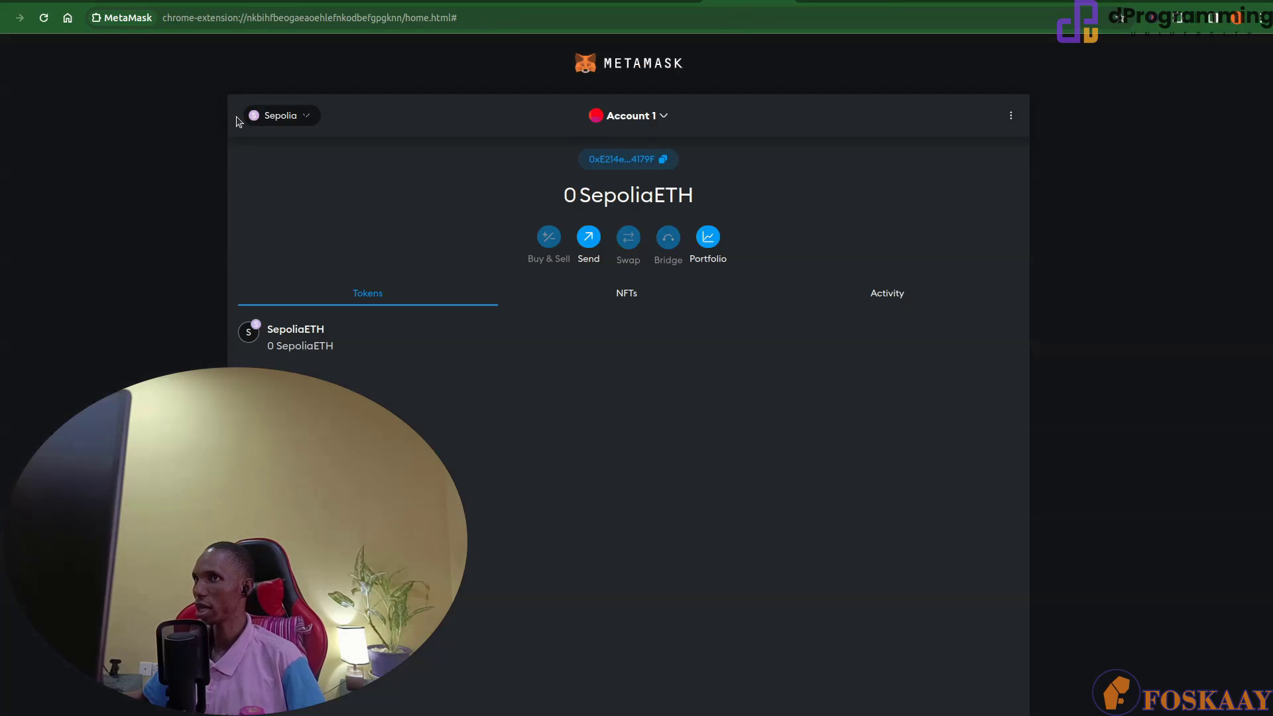
click(309, 113)
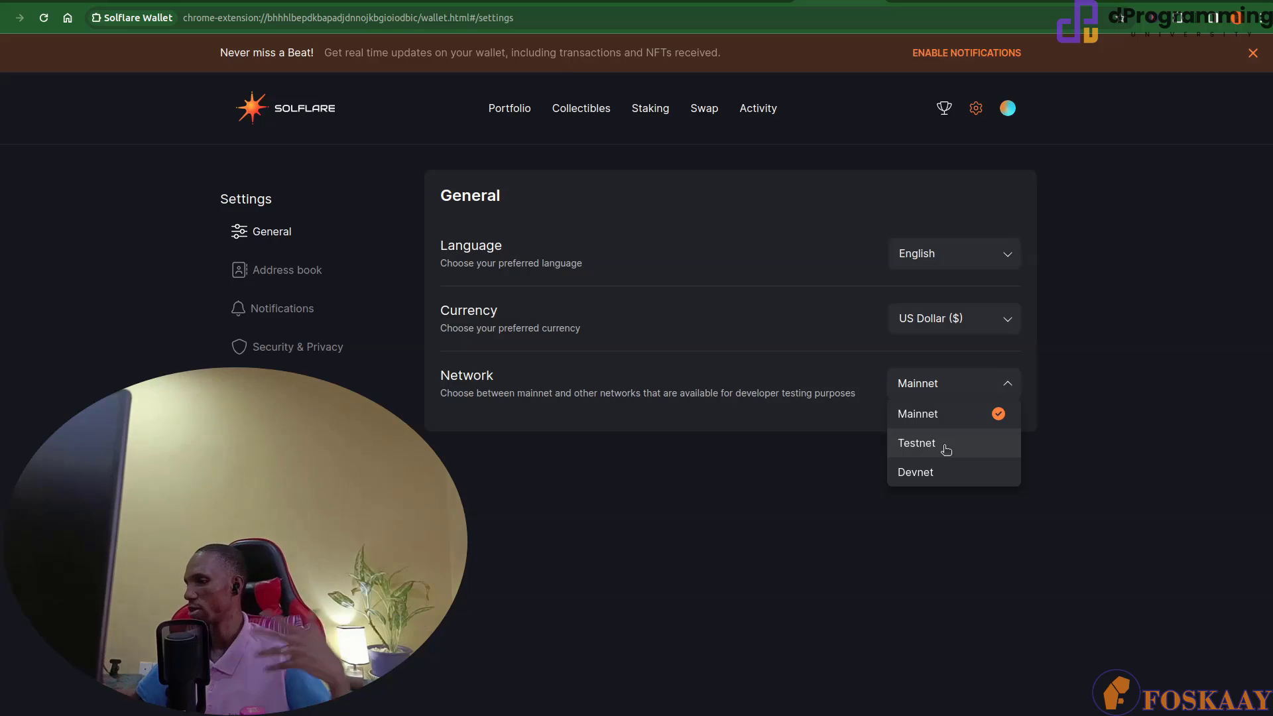
Set the Solflare network to Devnet, confirm the switch, and return to the wallet portfolio.
click(942, 478)
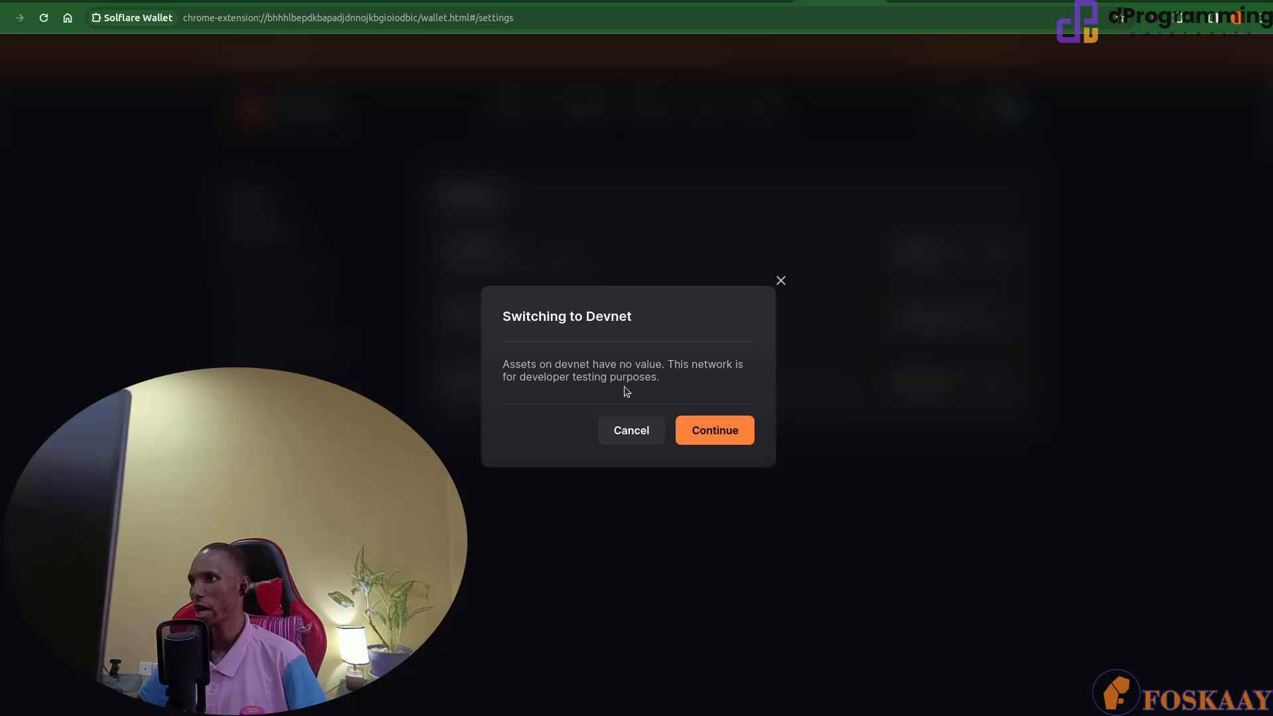
click(711, 437)
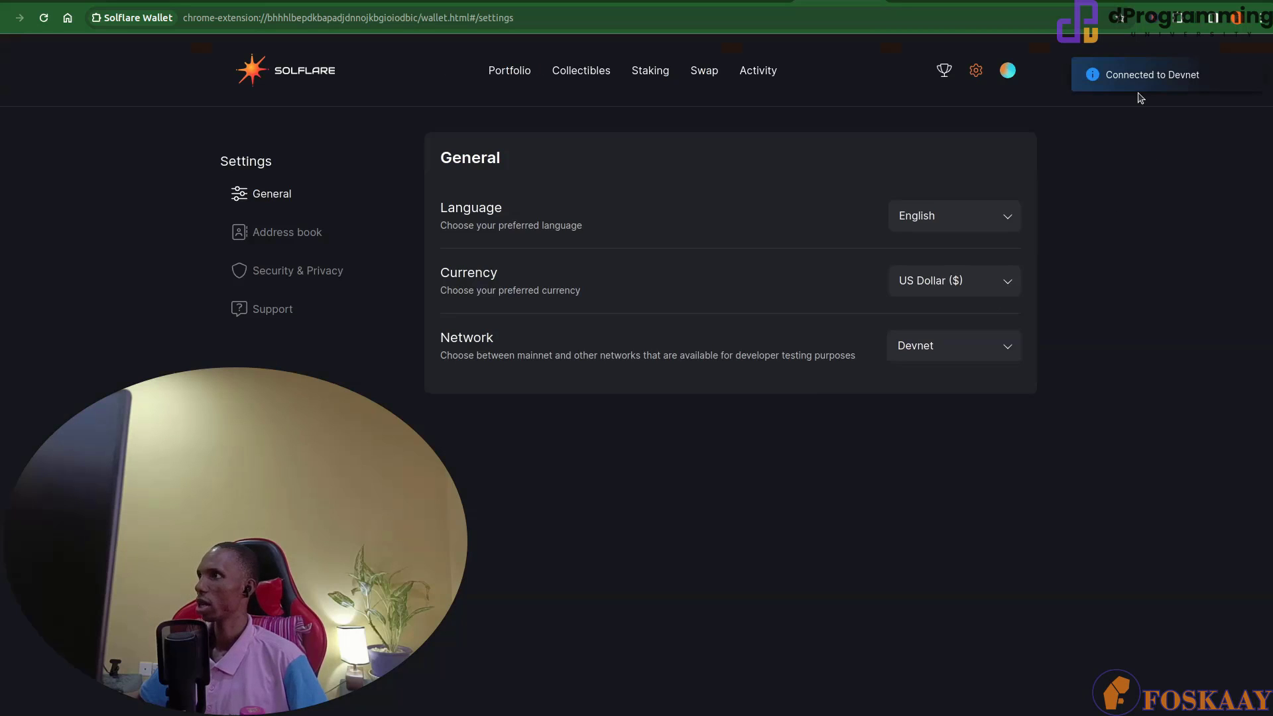
click(309, 75)
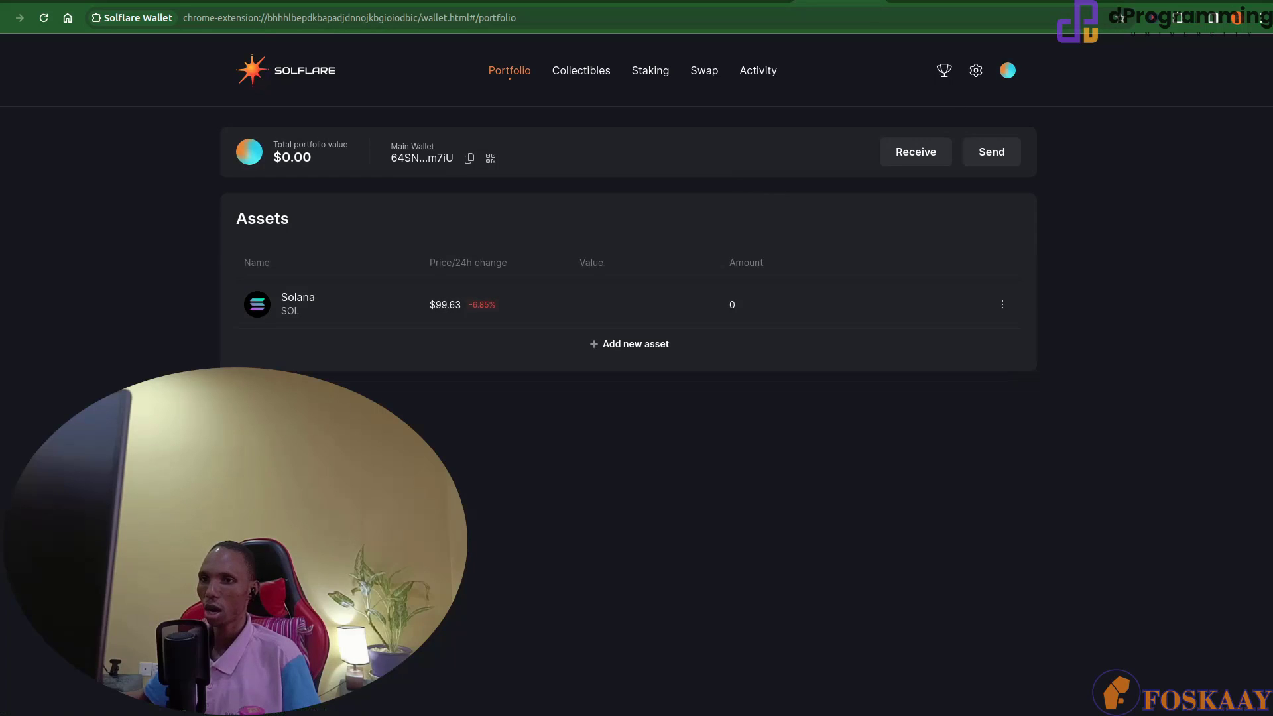
Review the lesson's network table, wallet setup, network switching and support sections, and open its comment area.
key(alt+Tab)
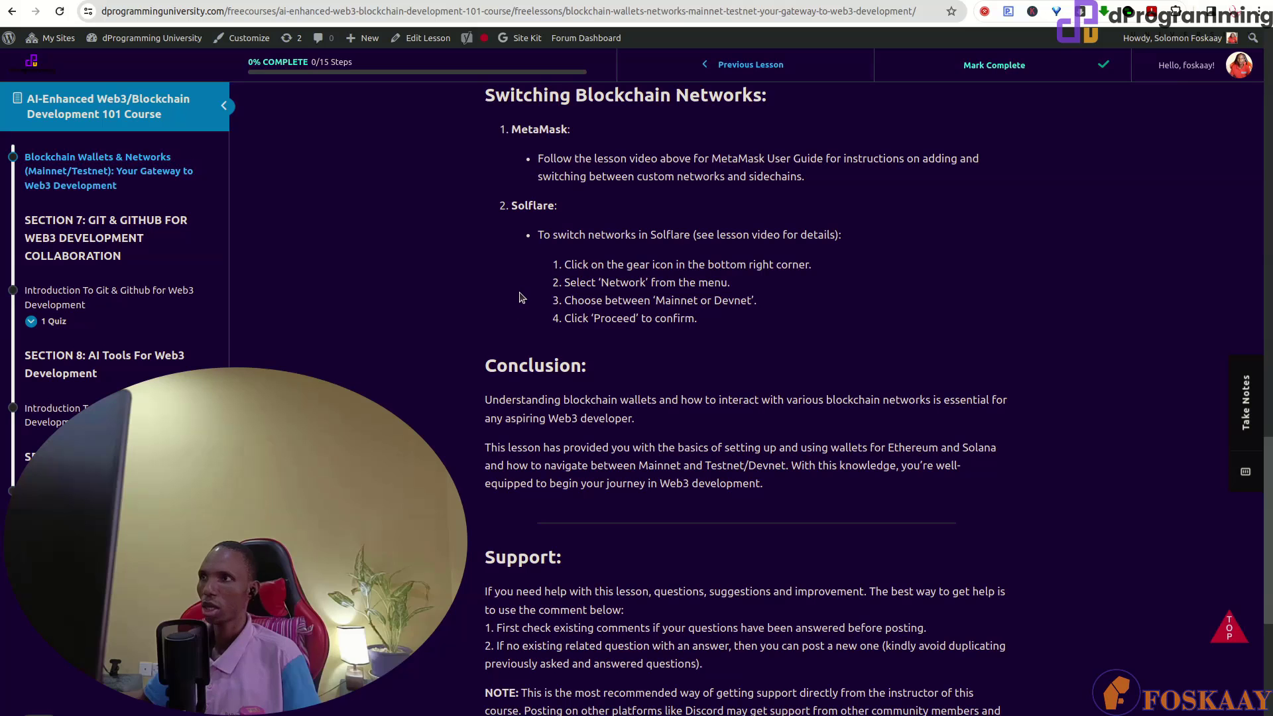
key(alt+Tab)
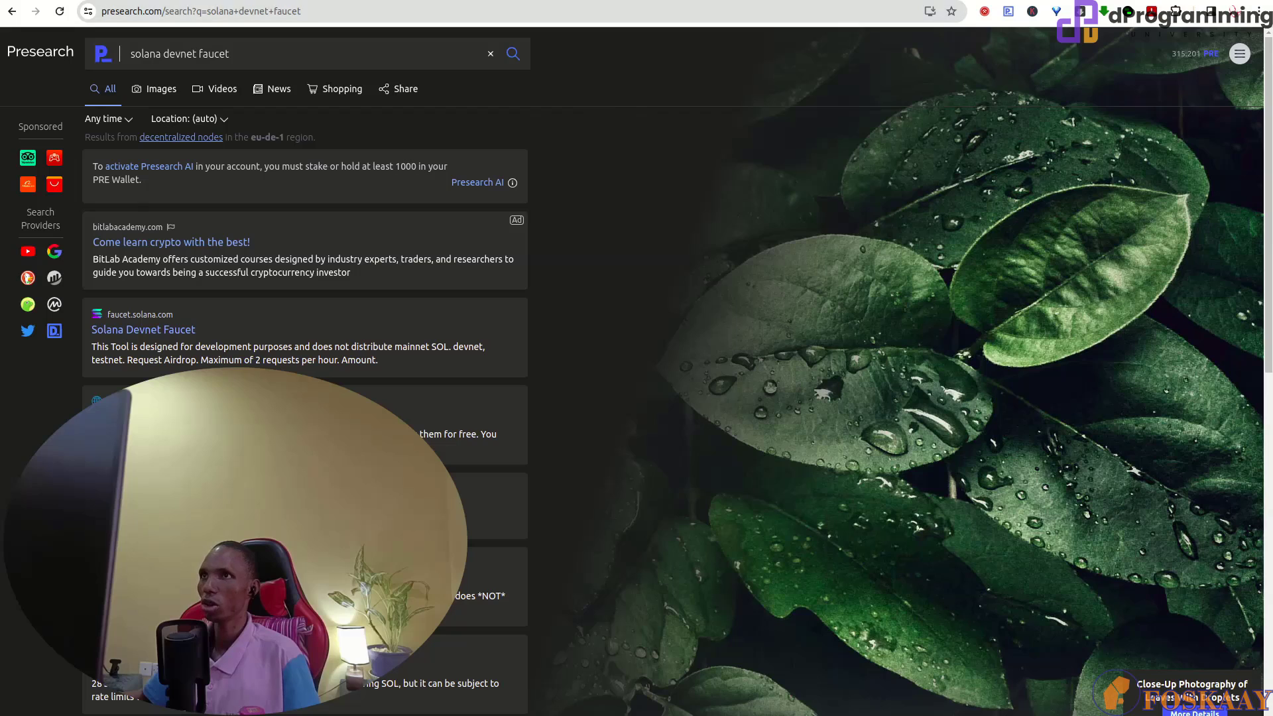
click(272, 1)
scroll(489, 342, down, 6)
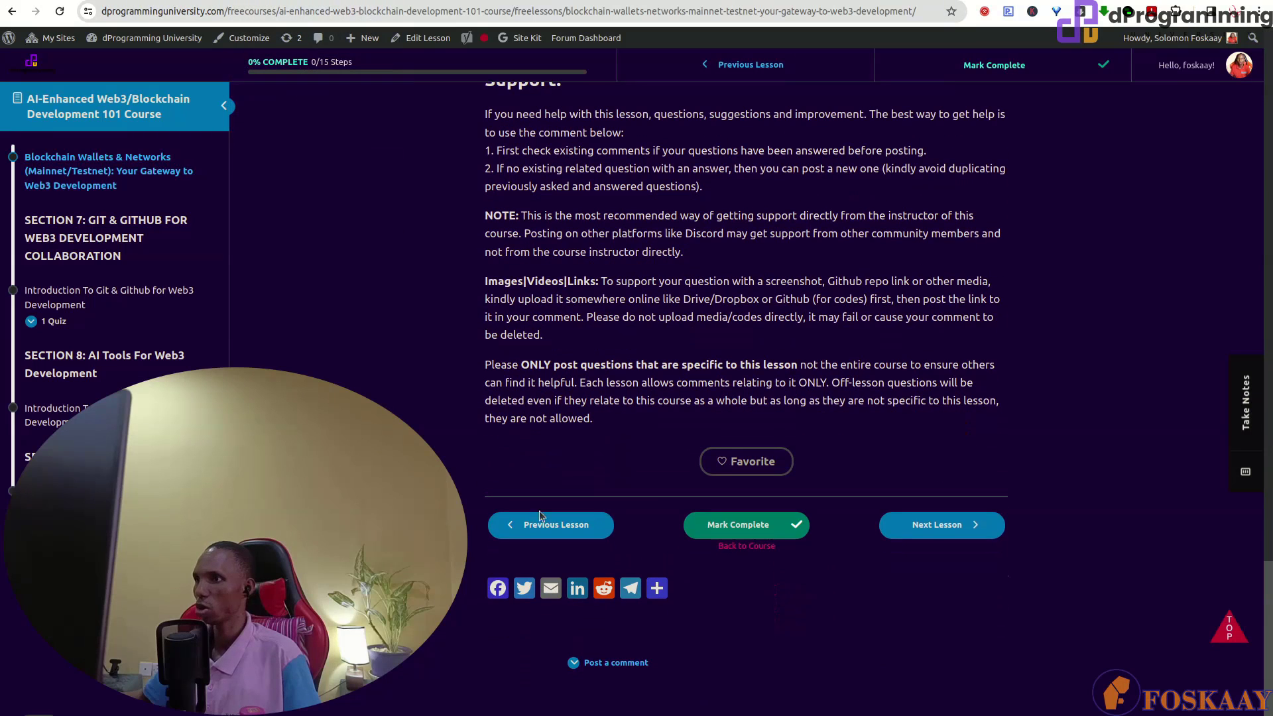
click(625, 662)
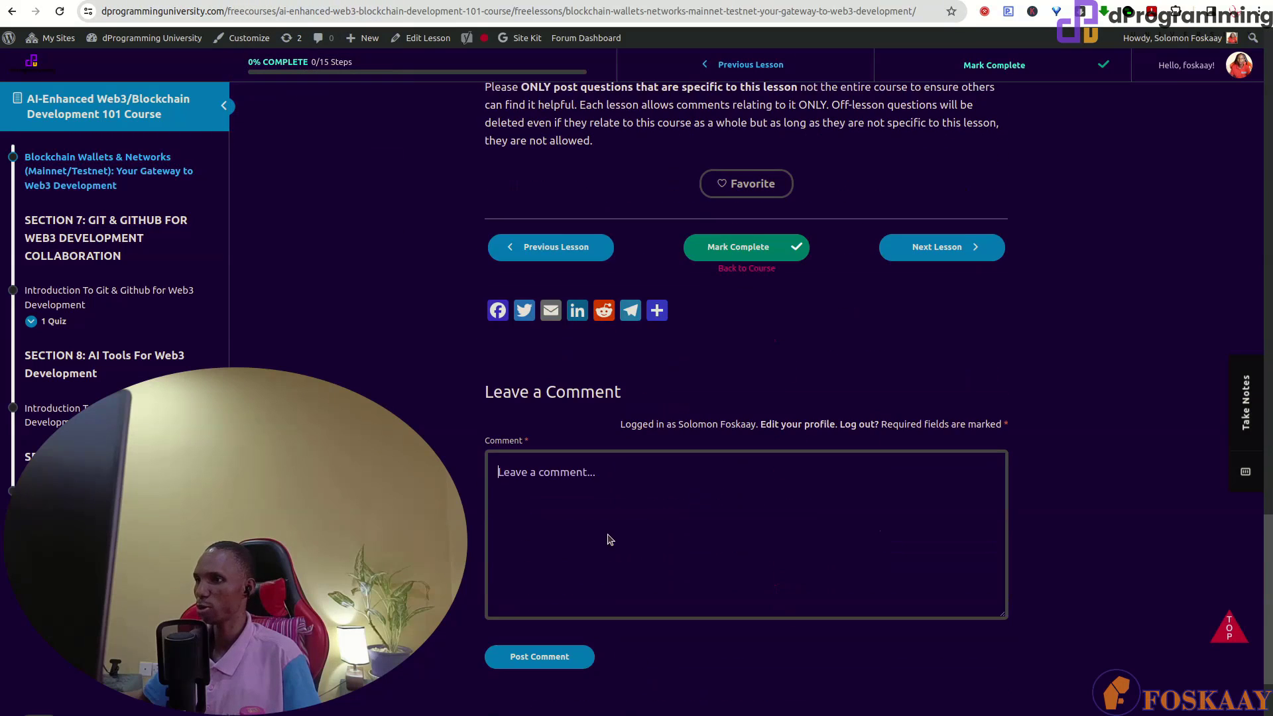
scroll(458, 285, up, 10)
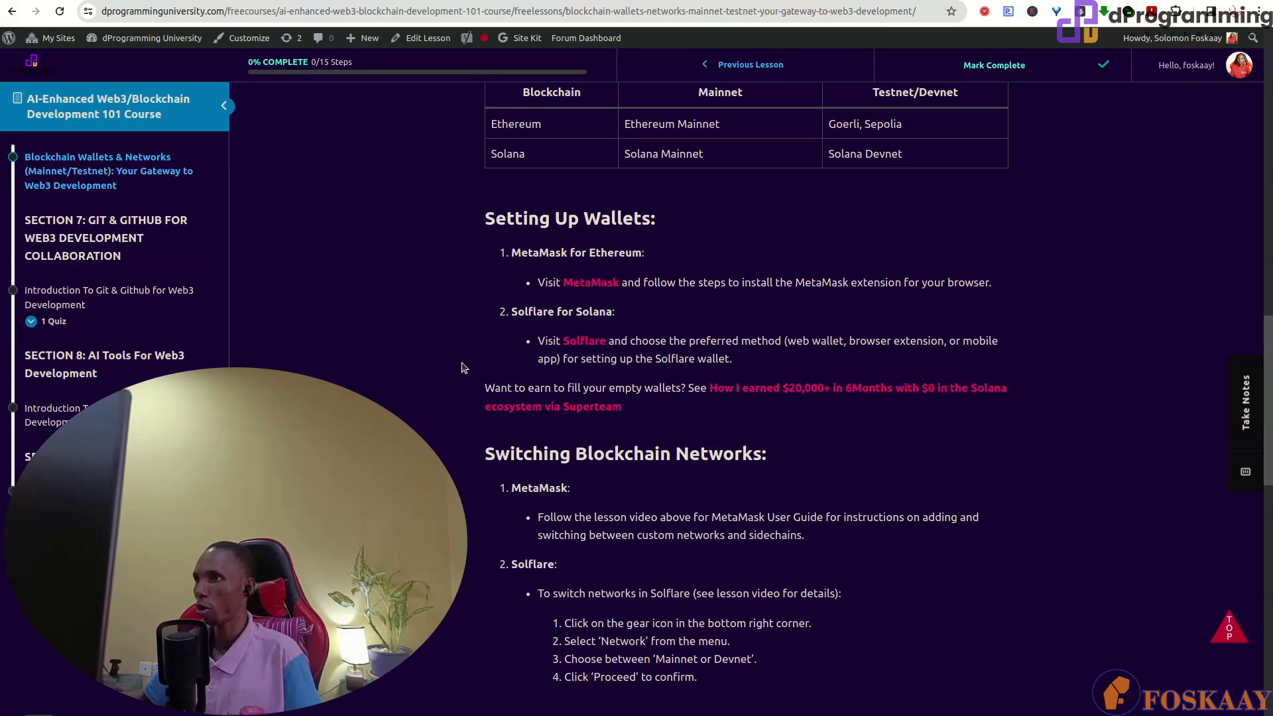
scroll(457, 381, up, 5)
scroll(457, 382, down, 4)
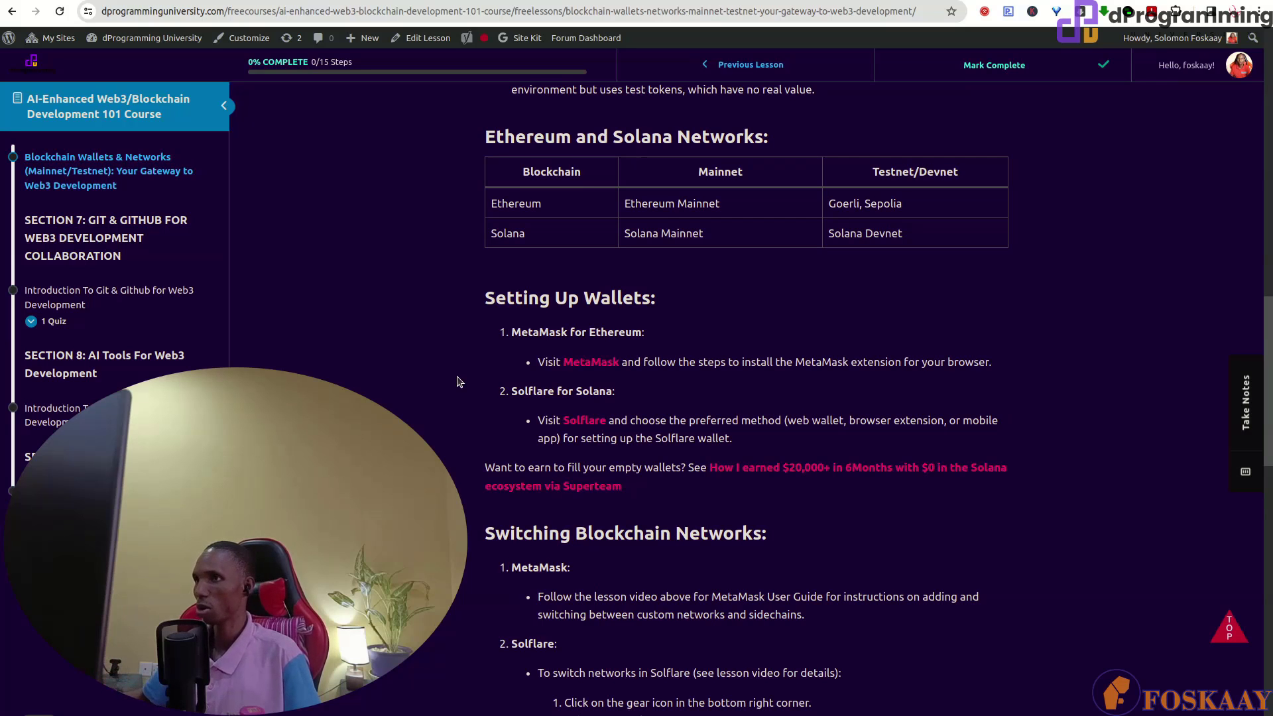
scroll(458, 382, down, 6)
scroll(457, 382, down, 4)
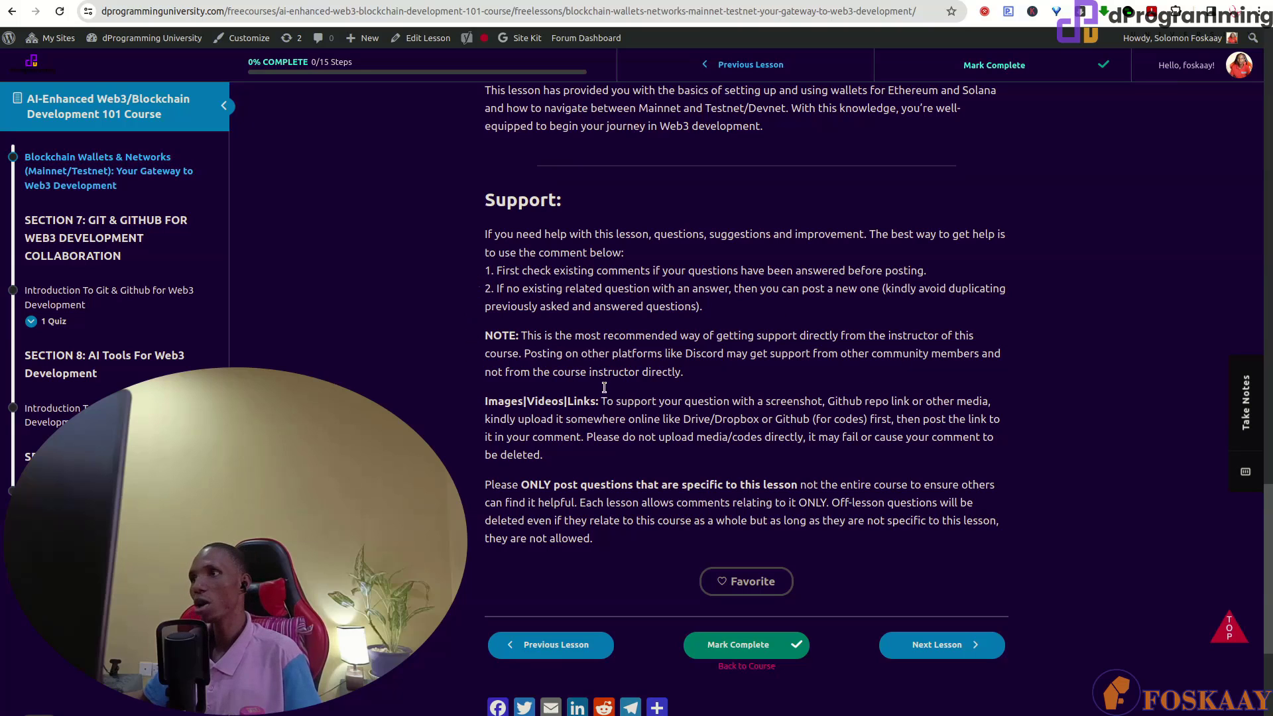
scroll(609, 596, down, 4)
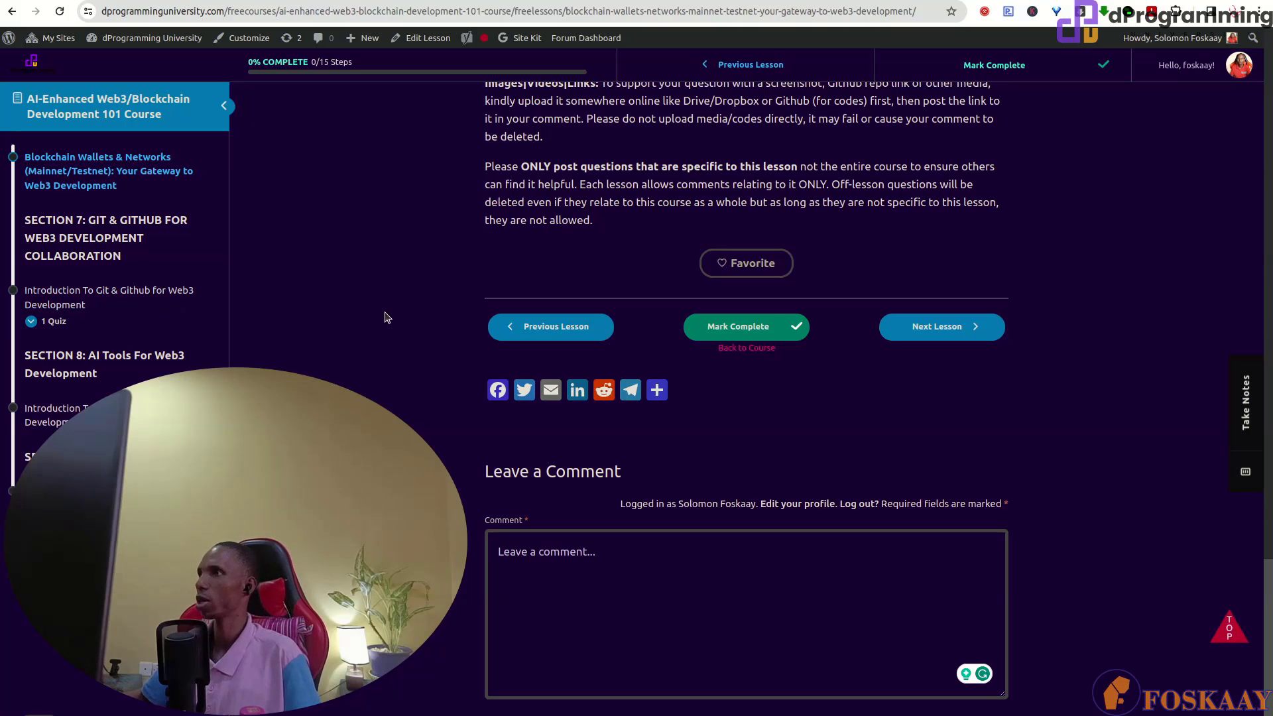
Copy the link address of the Solana Devnet Faucet result from the "solana devnet faucet" search results.
click(1032, 2)
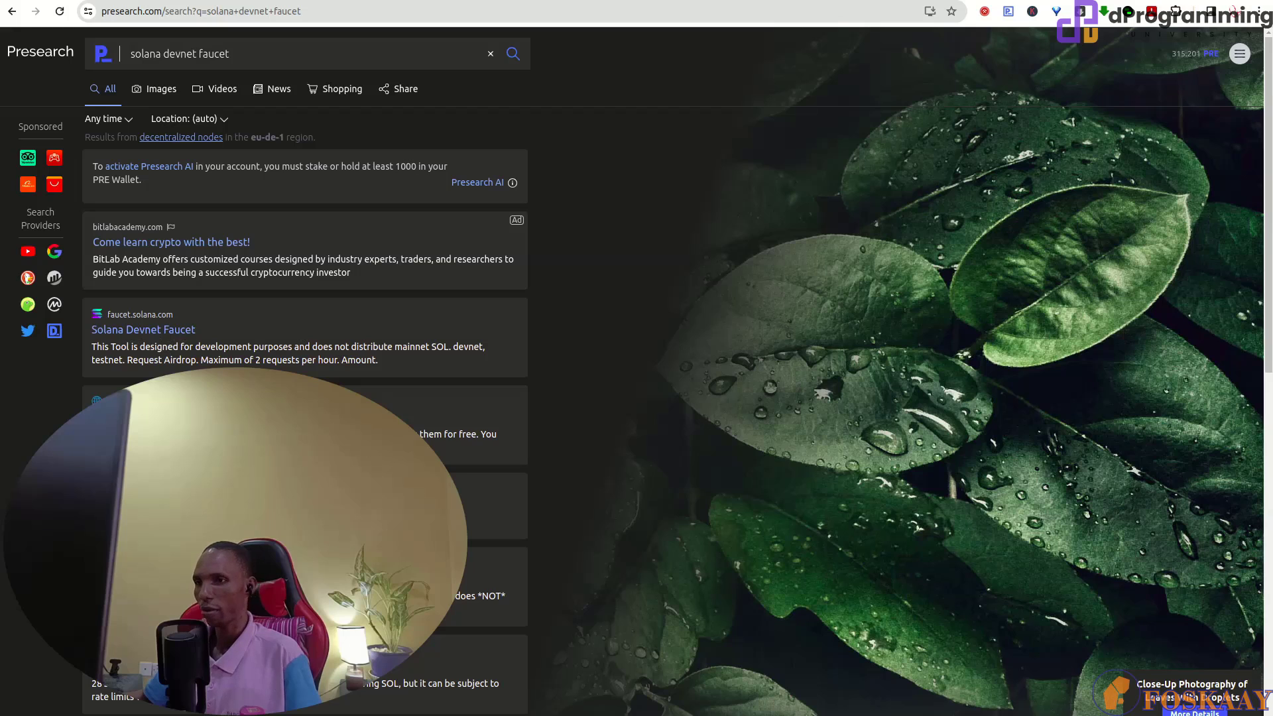
key(alt+Tab)
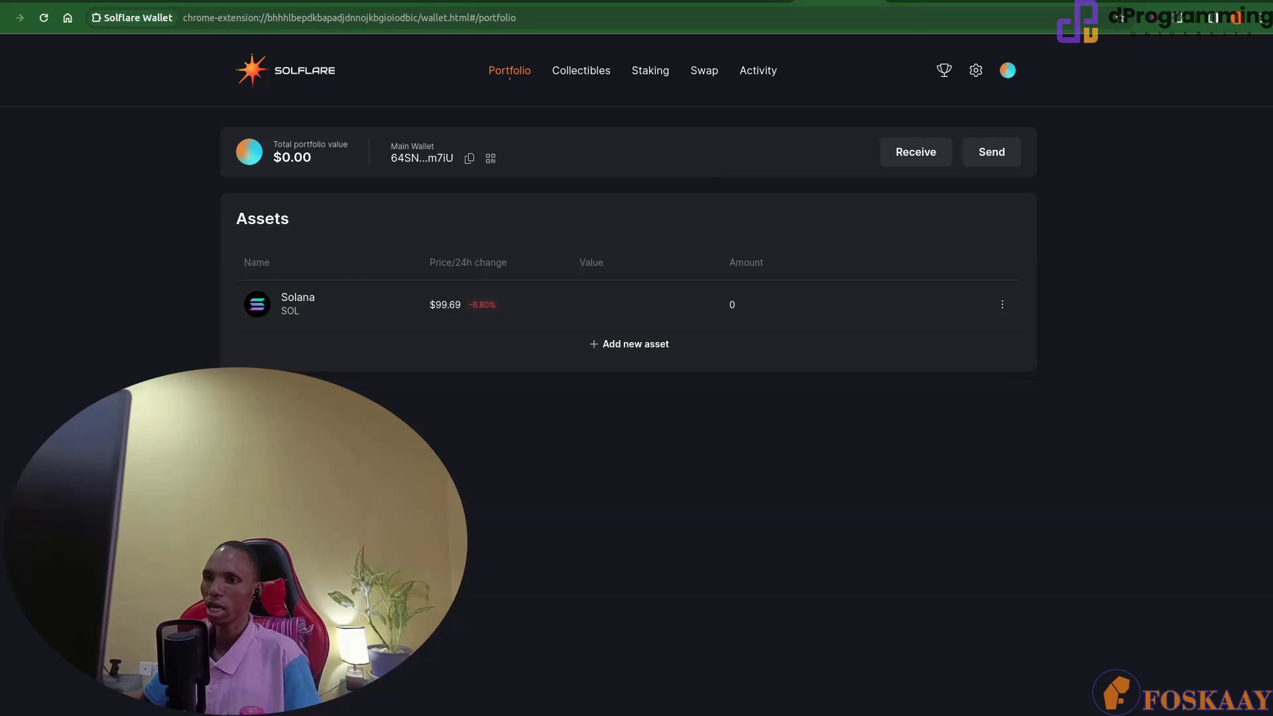
key(alt+Tab)
right_click(159, 328)
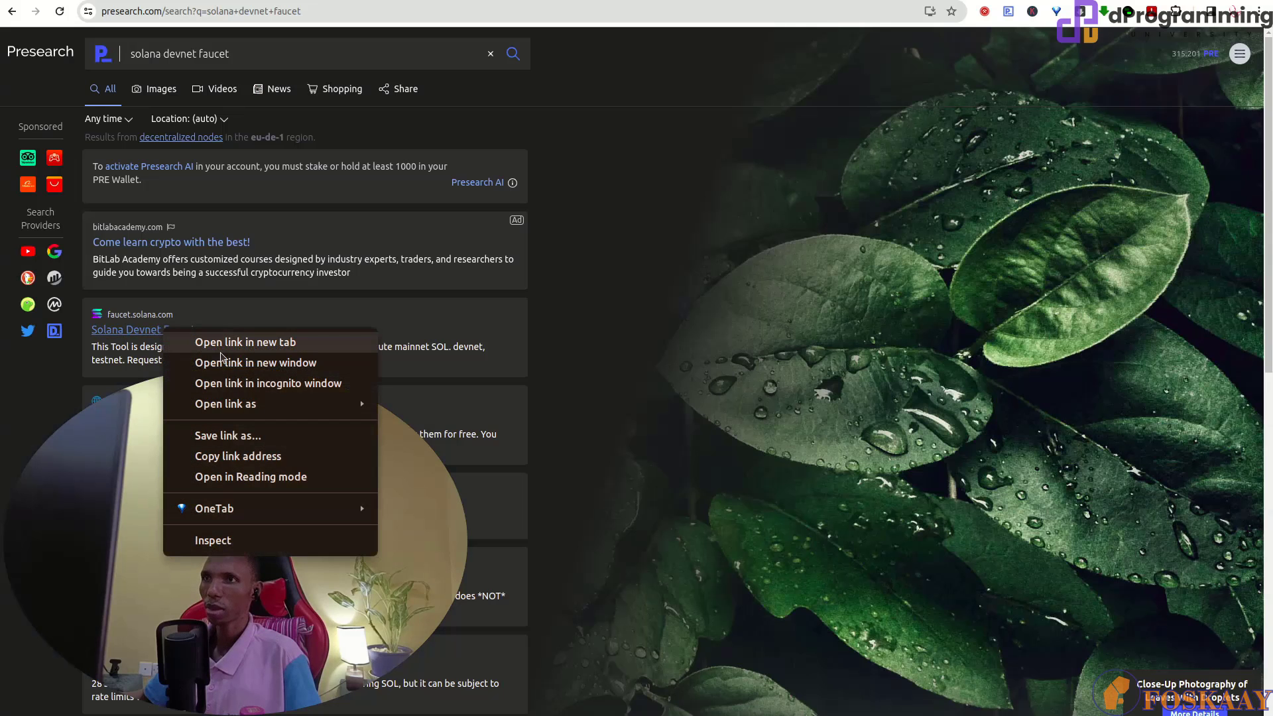
click(219, 453)
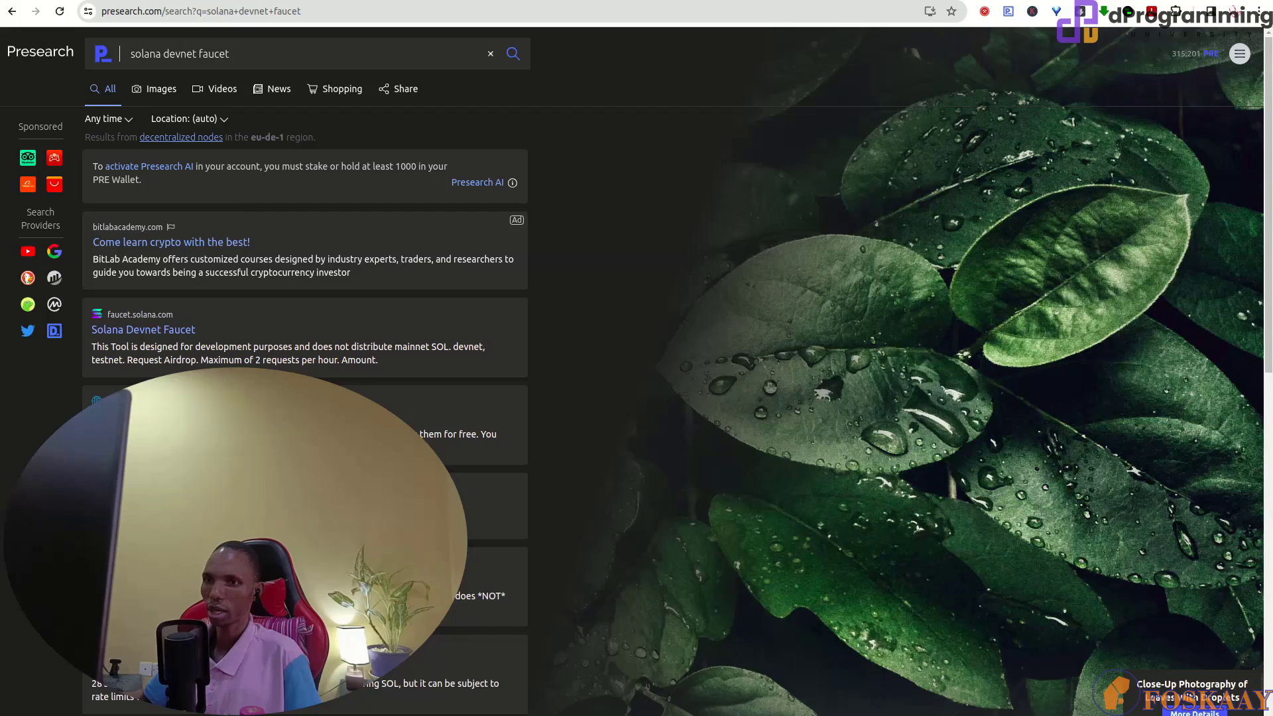
Open the copied faucet.solana.com link in a new tab of the browser window that holds the wallets.
key(alt+Tab)
key(alt+Tab)
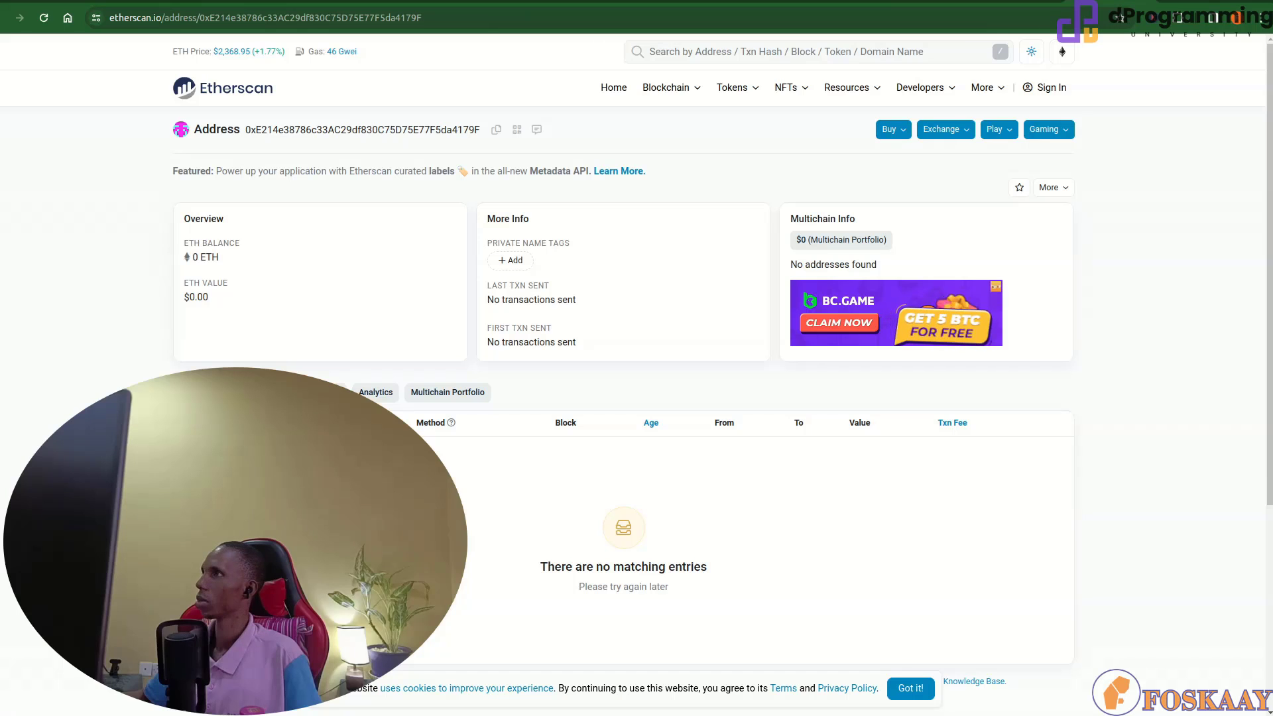
key(alt+Tab)
key(ctrl+t)
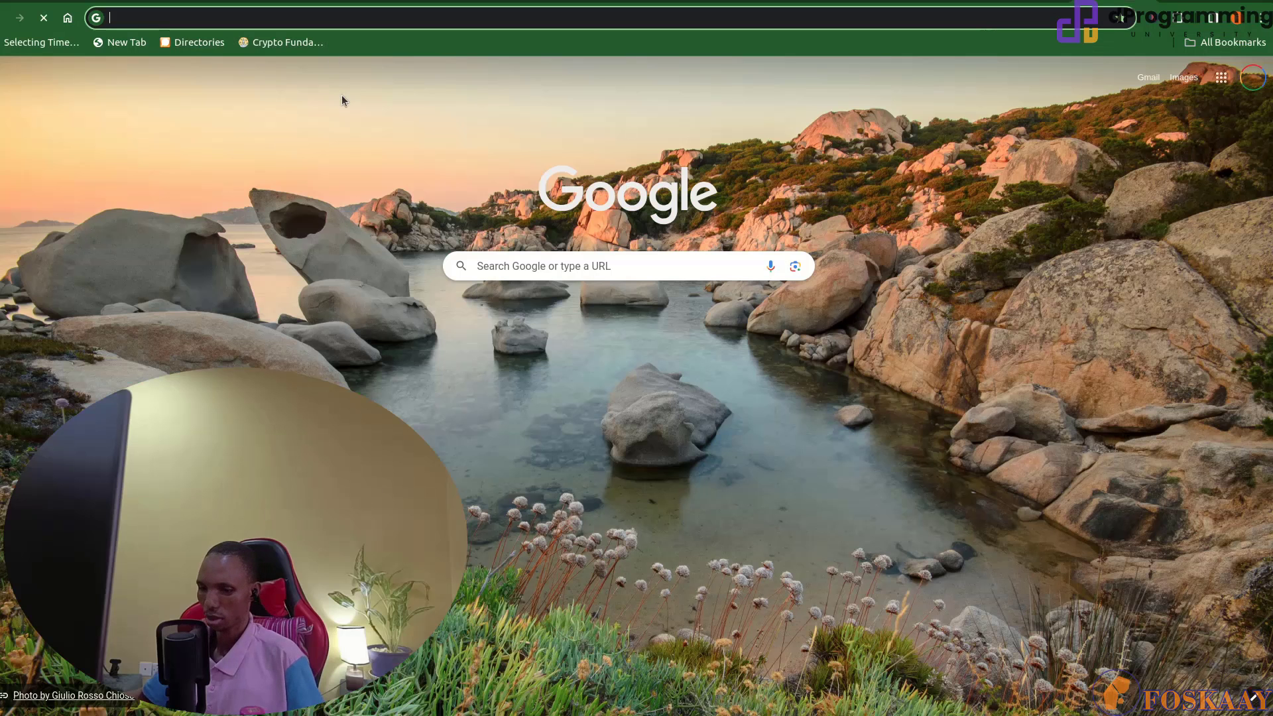
key(ctrl+v)
key(Return)
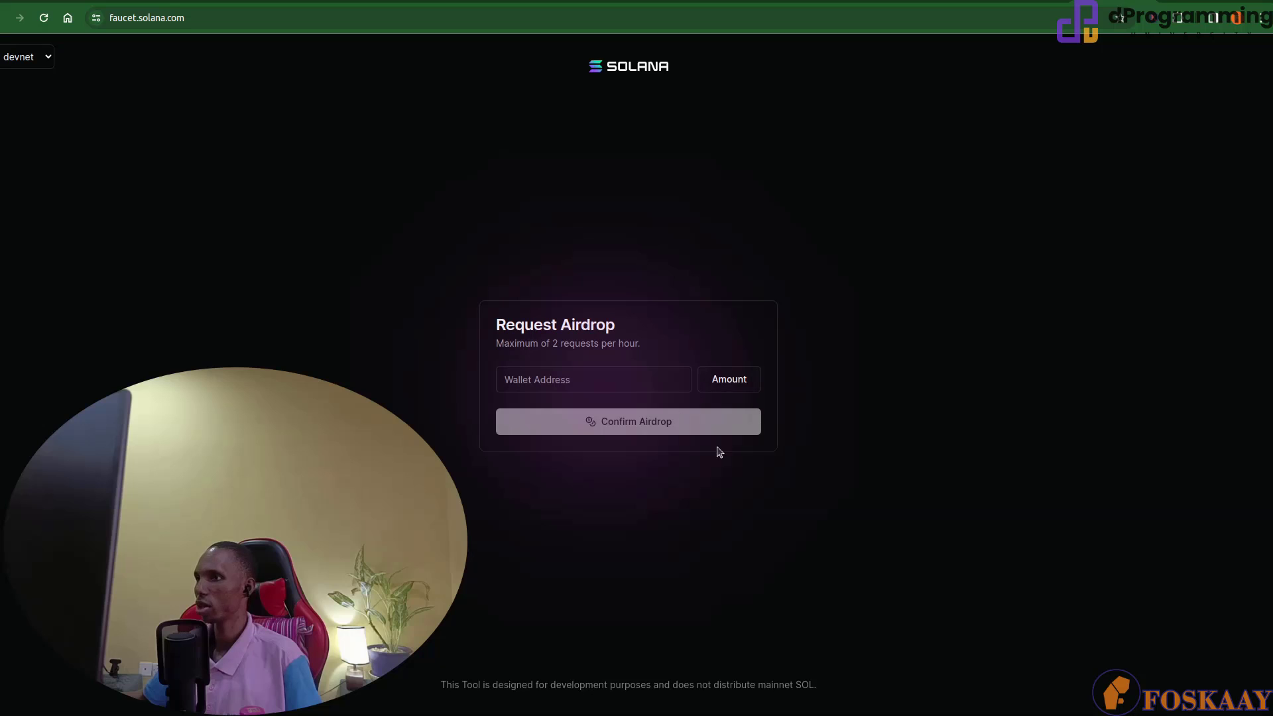
Copy the main wallet's address from Solflare and paste it into the Solana faucet's wallet address field.
click(567, 385)
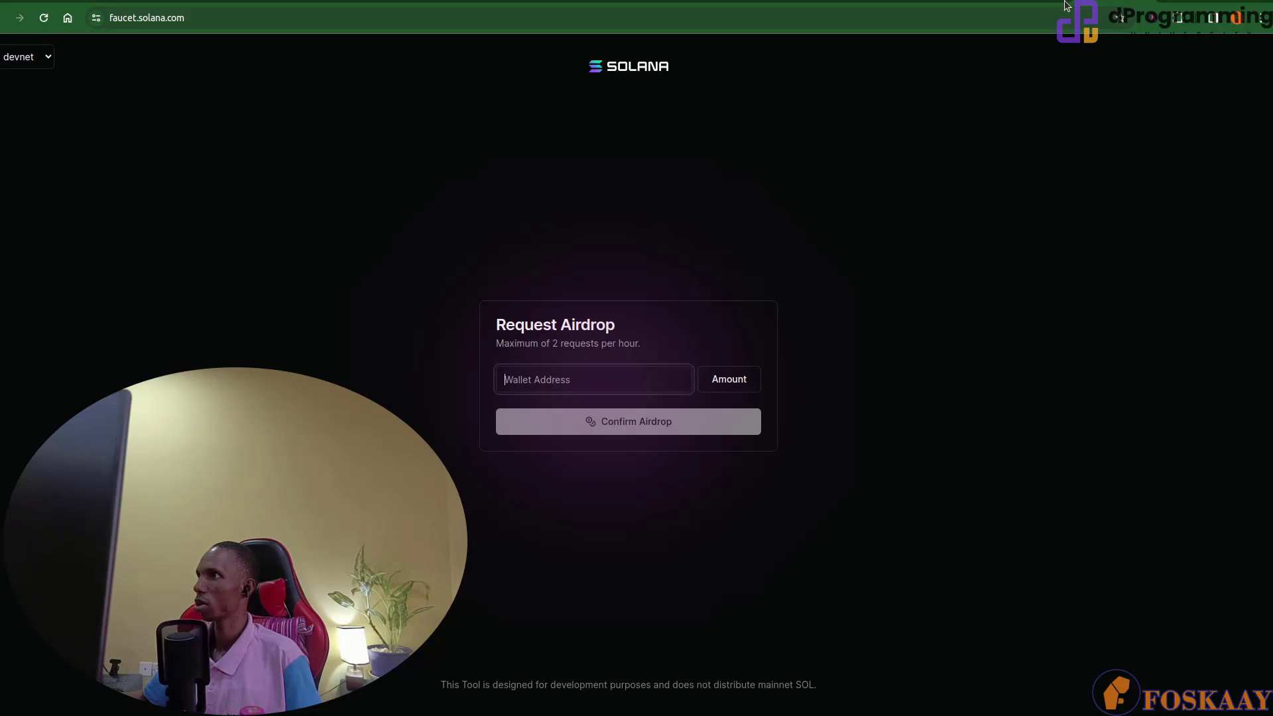
key(ctrl+Tab)
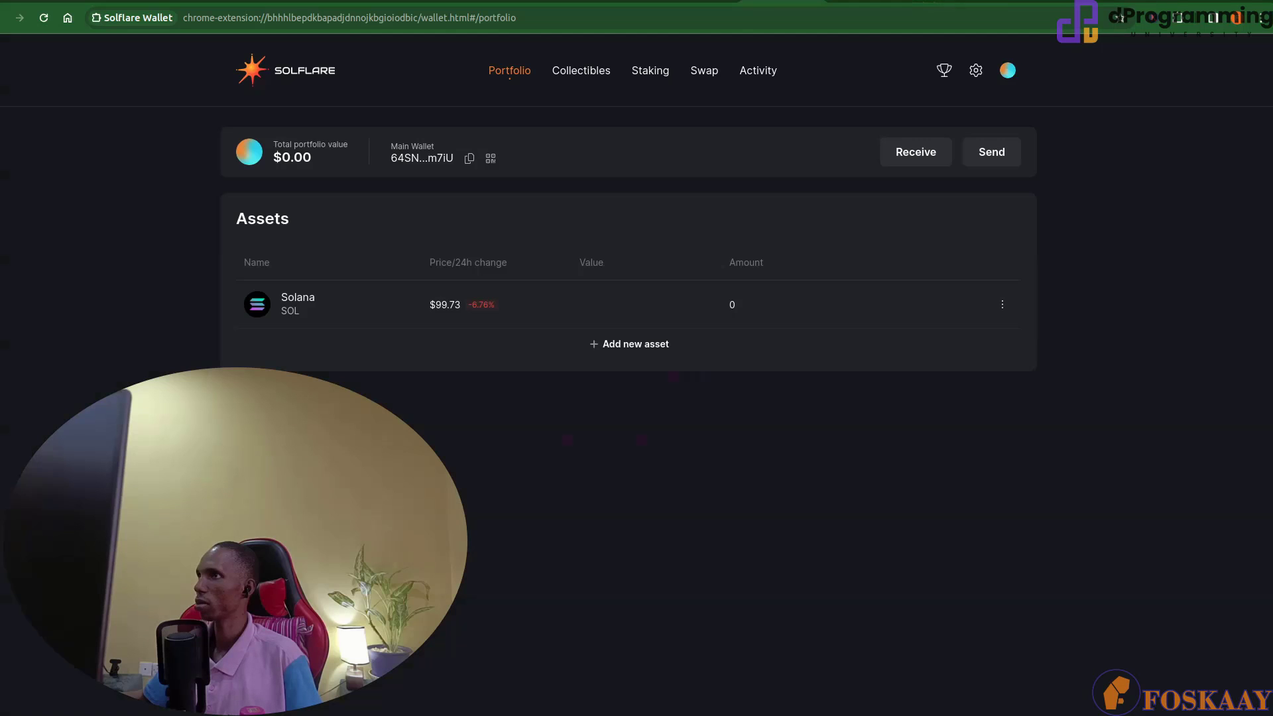
click(469, 158)
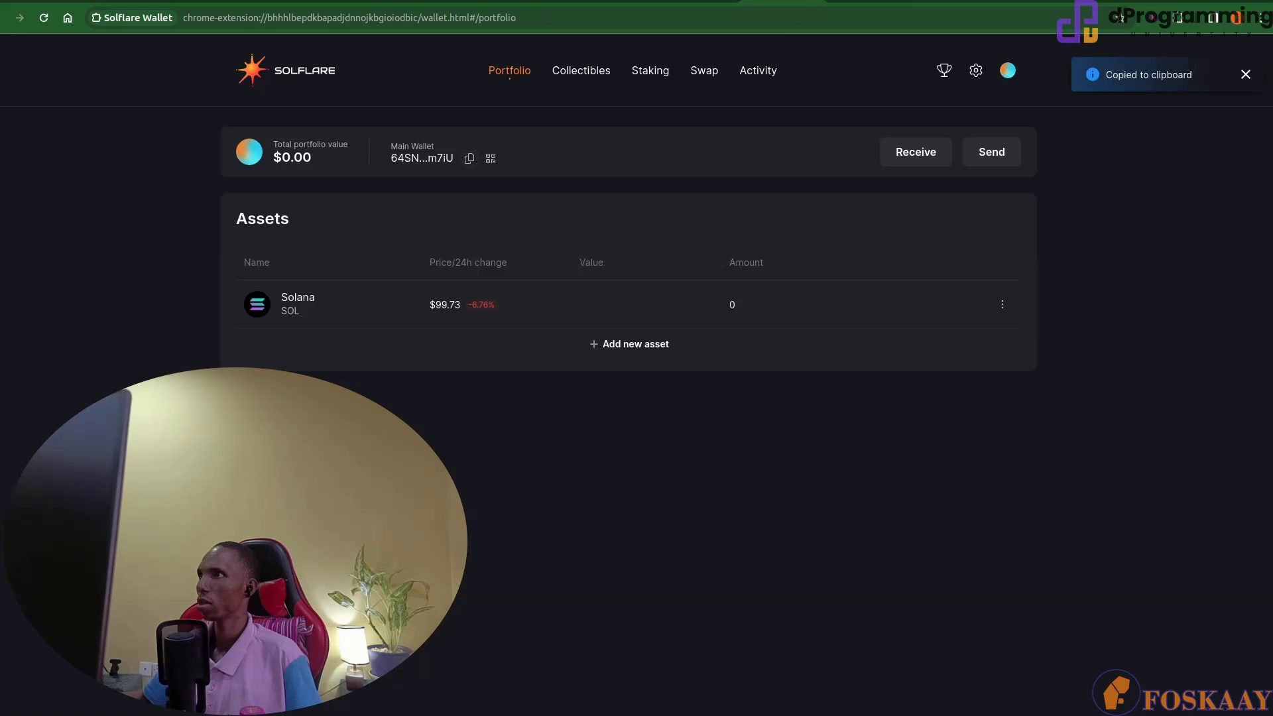
key(ctrl+shift+Tab)
right_click(576, 380)
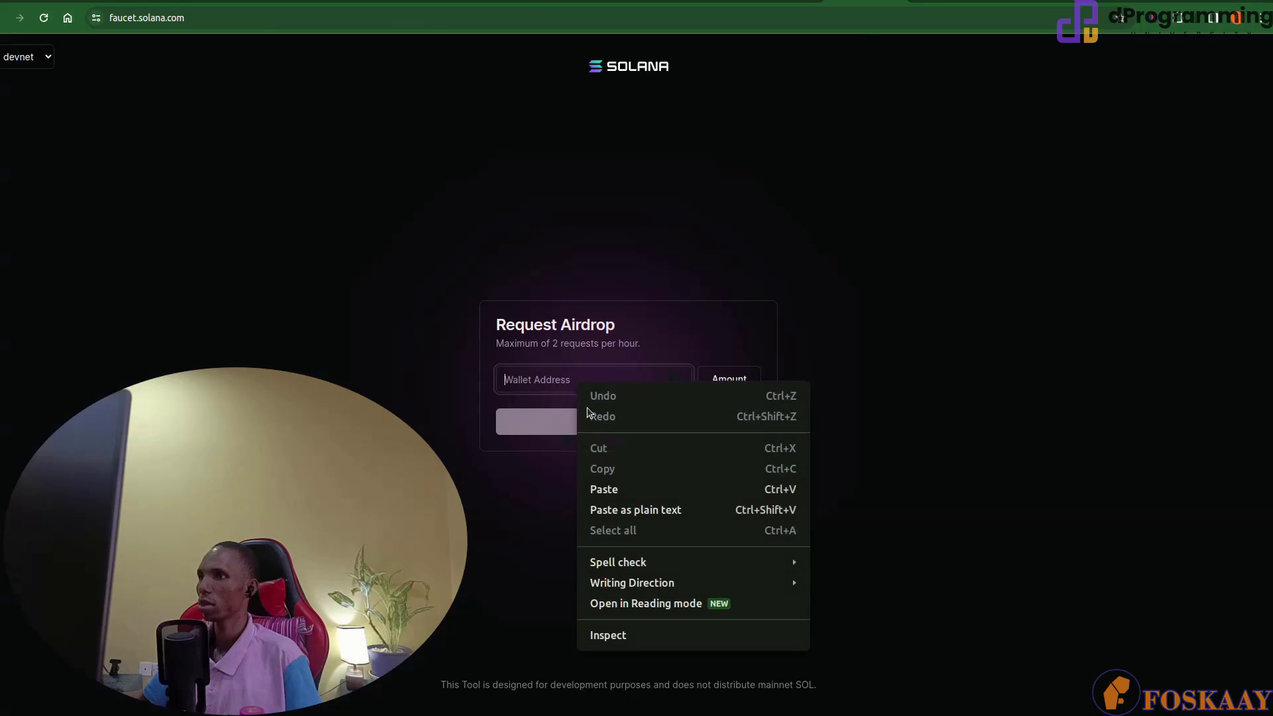
click(598, 481)
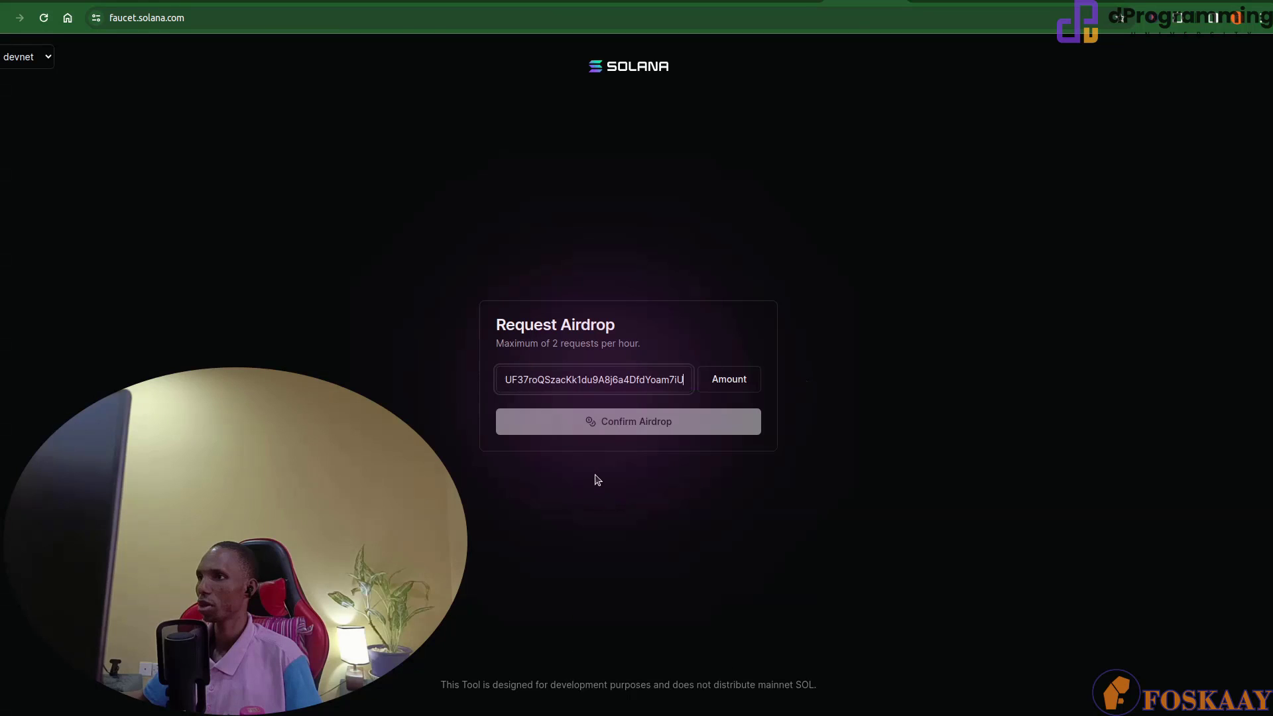
Set the airdrop amount to 5 SOL on devnet and confirm the airdrop request.
click(727, 392)
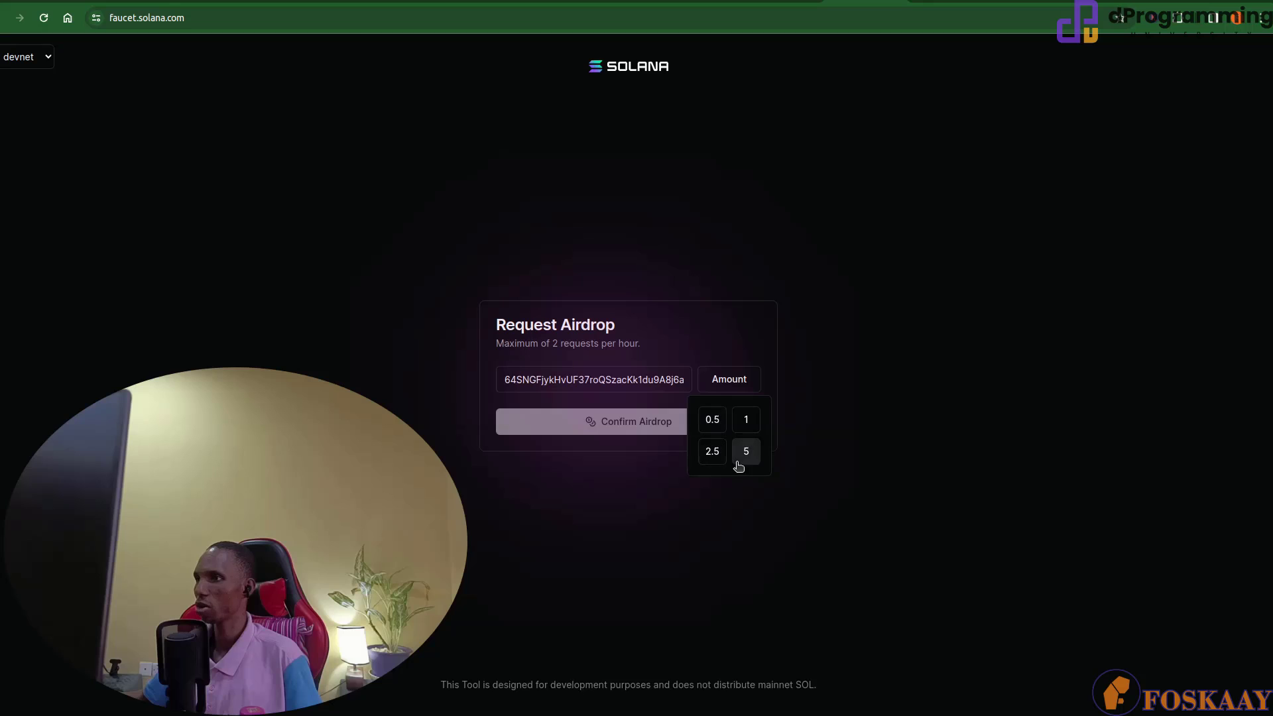
click(743, 457)
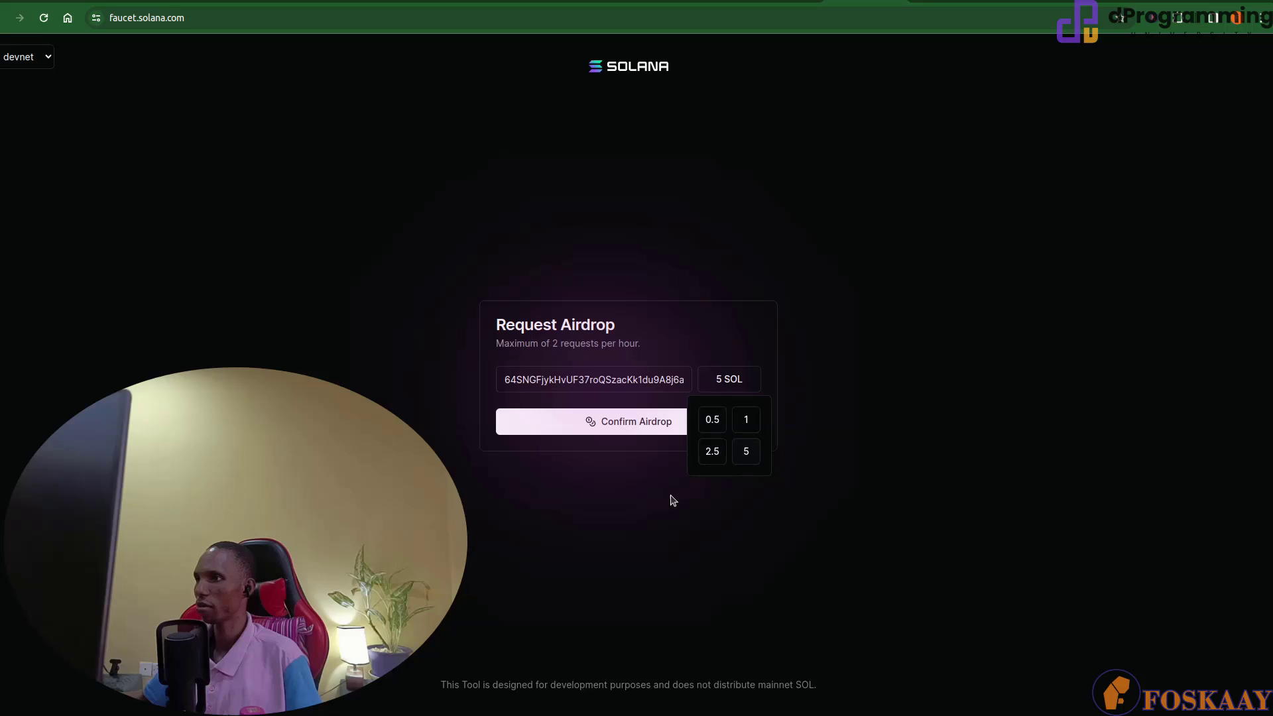
click(640, 424)
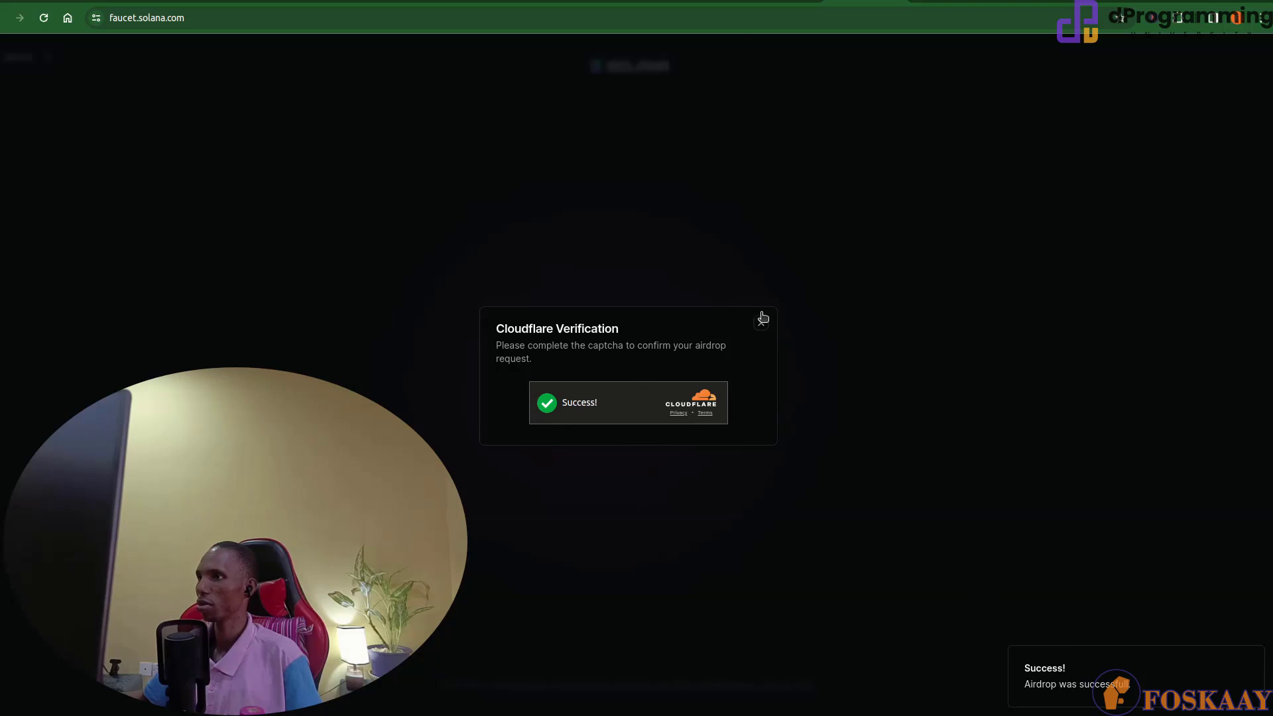
Return to the Solflare wallet, switch its network to Mainnet, and reload the portfolio.
key(ctrl+Tab)
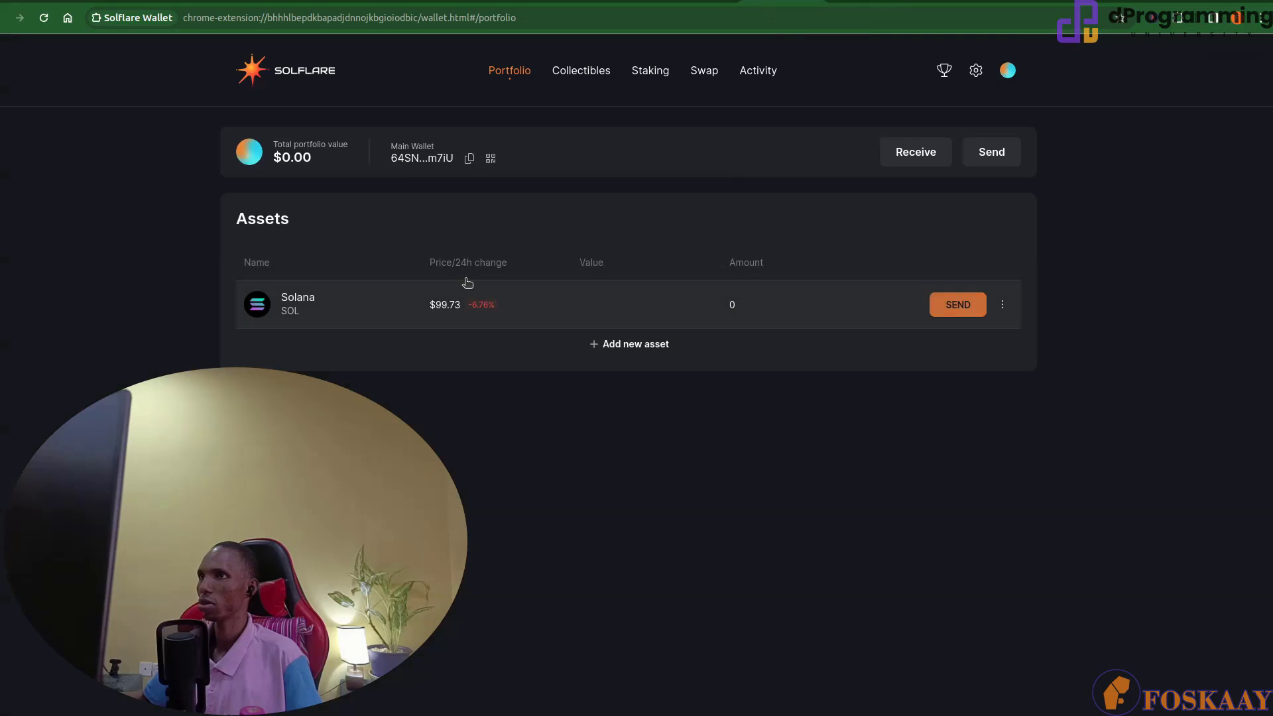
click(1009, 77)
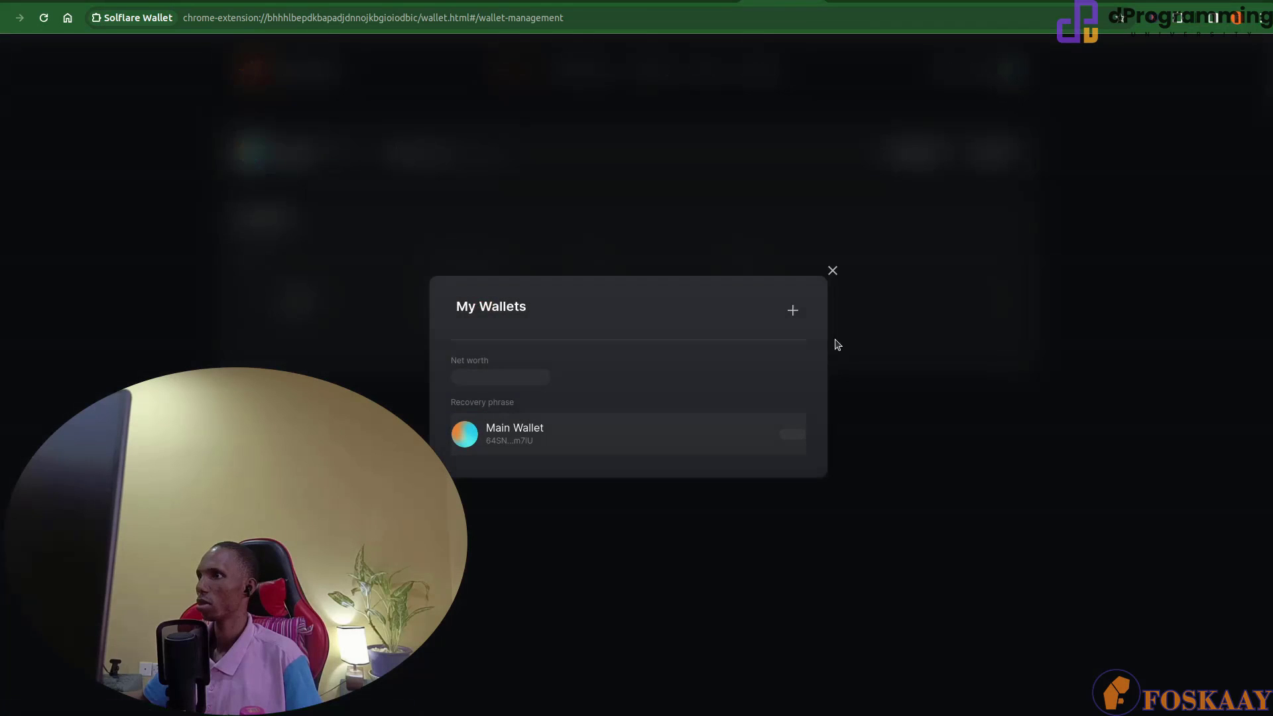
click(832, 270)
click(975, 70)
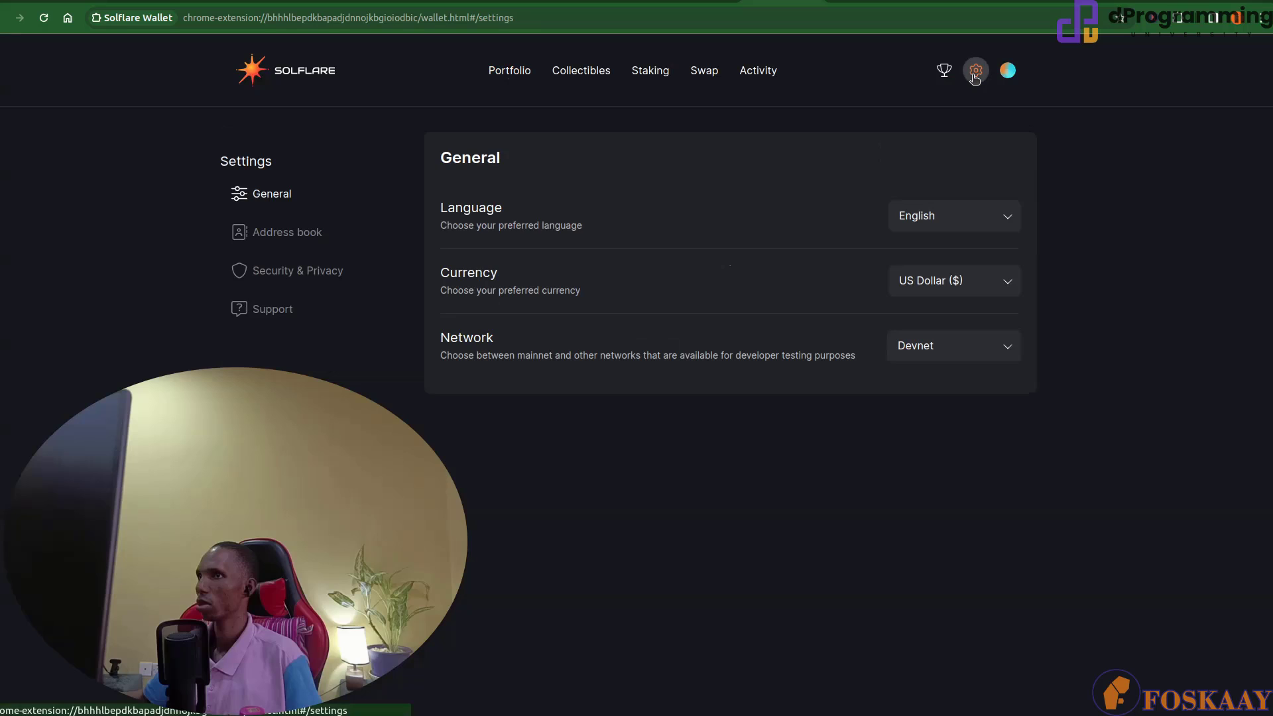
click(978, 342)
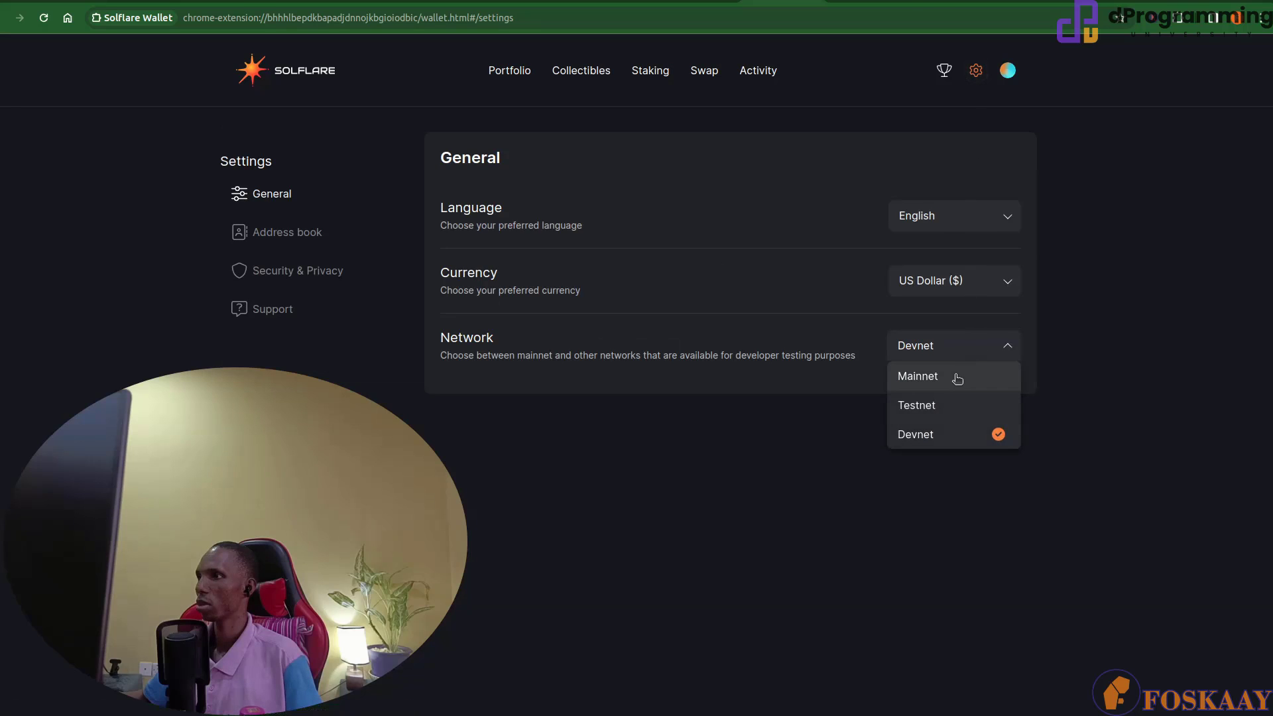
click(956, 375)
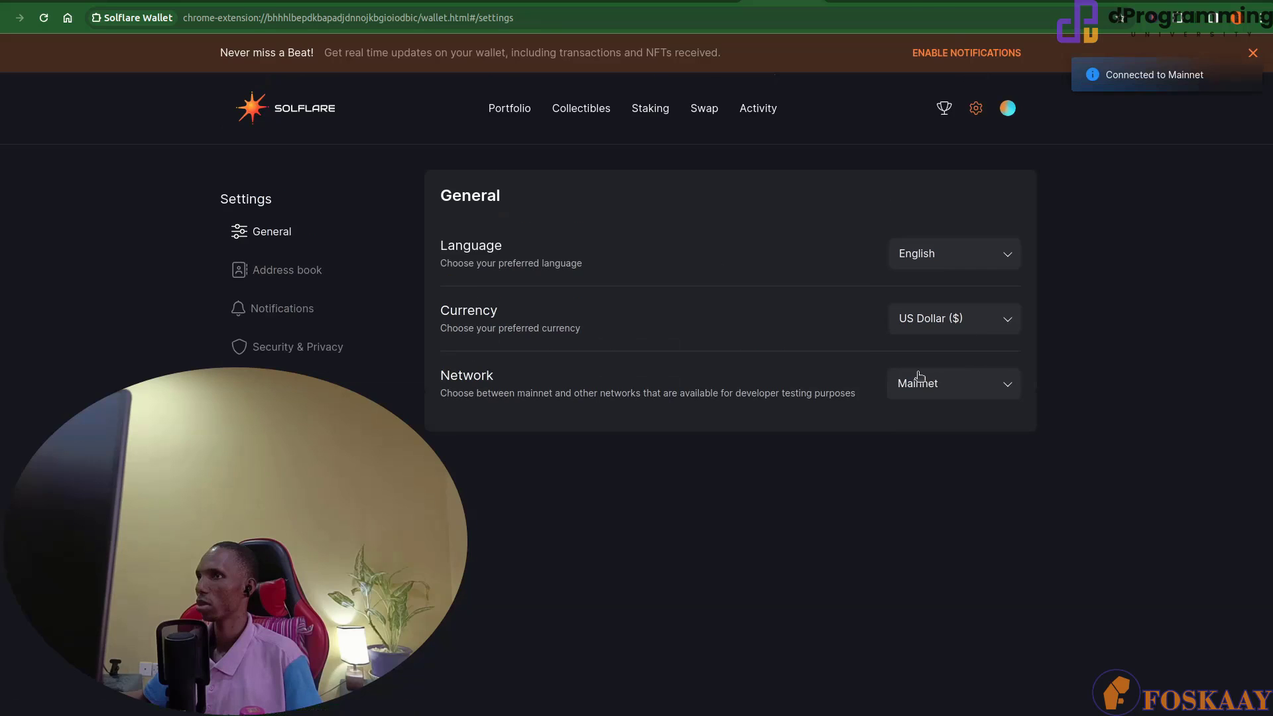
click(314, 108)
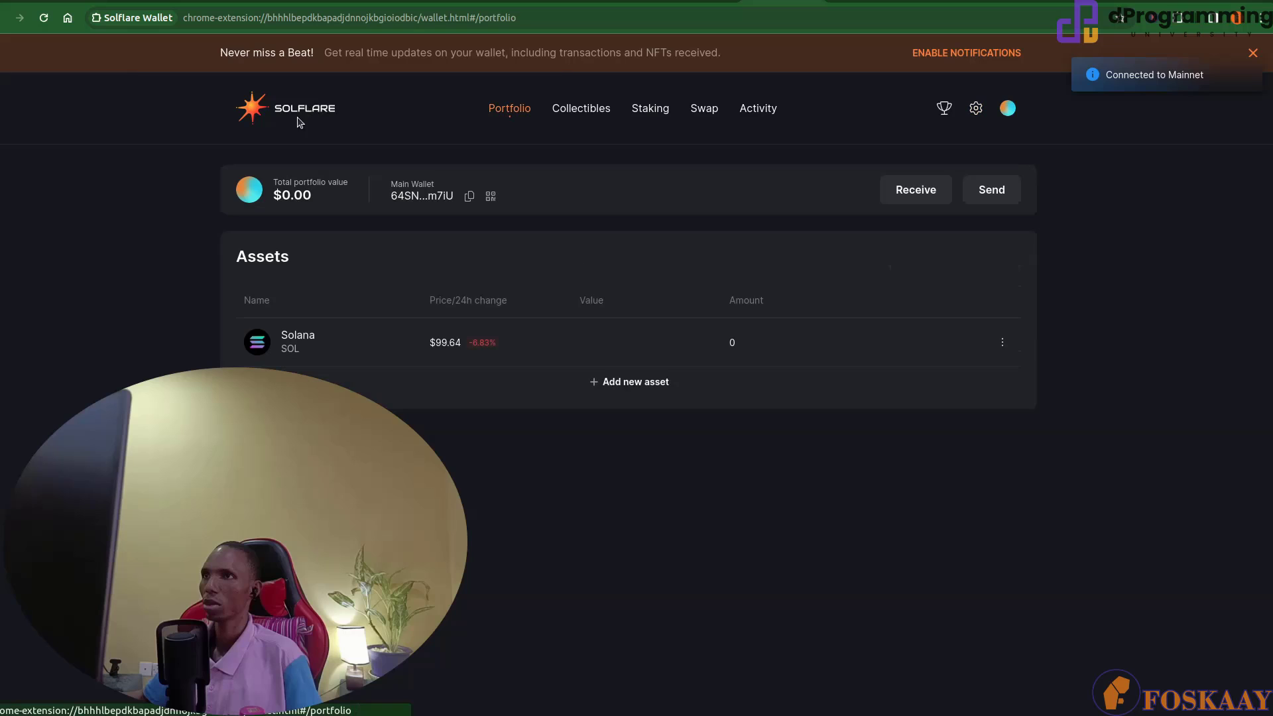
click(43, 20)
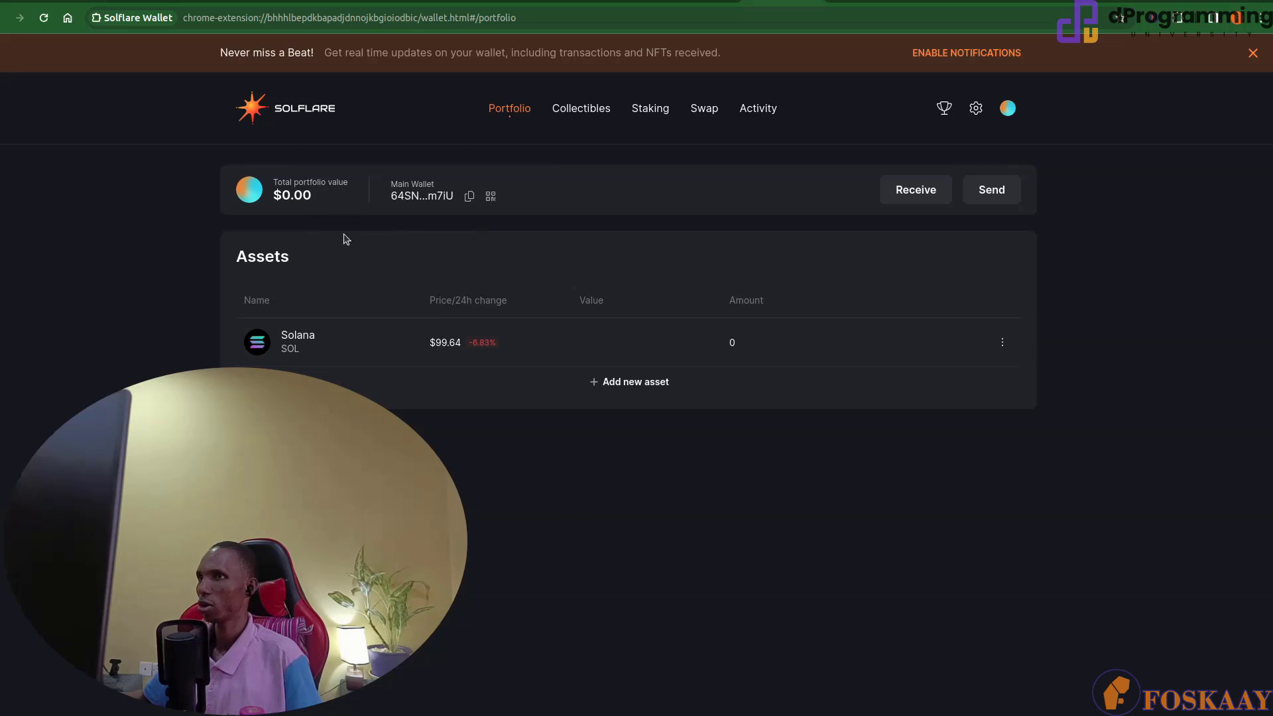
Set the Solflare network back to Devnet and return to the wallet portfolio.
click(1008, 107)
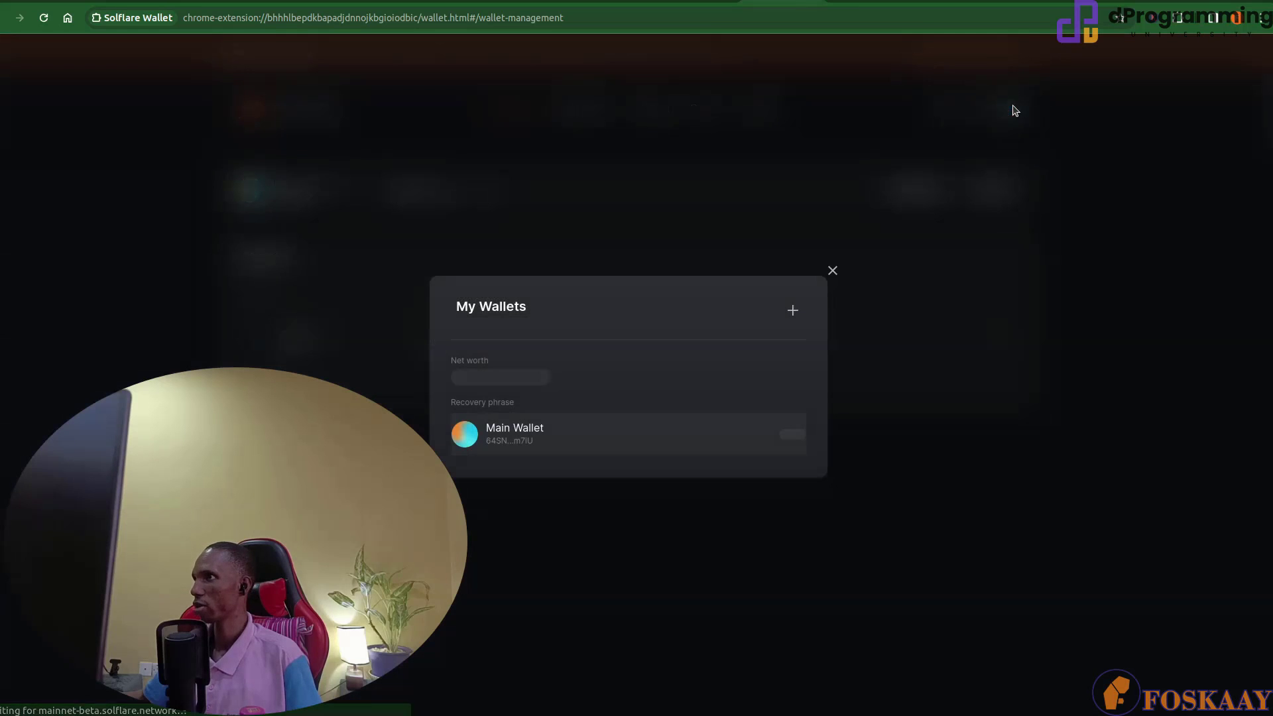
click(833, 271)
click(977, 112)
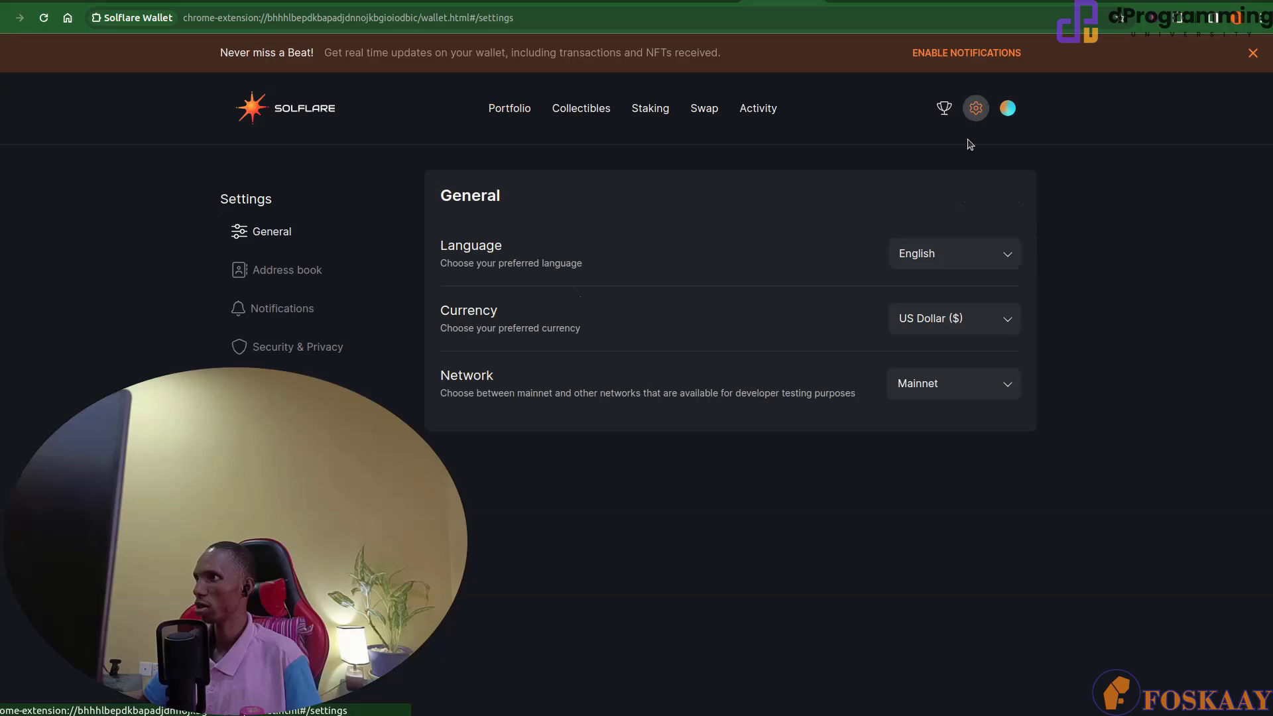
click(1004, 390)
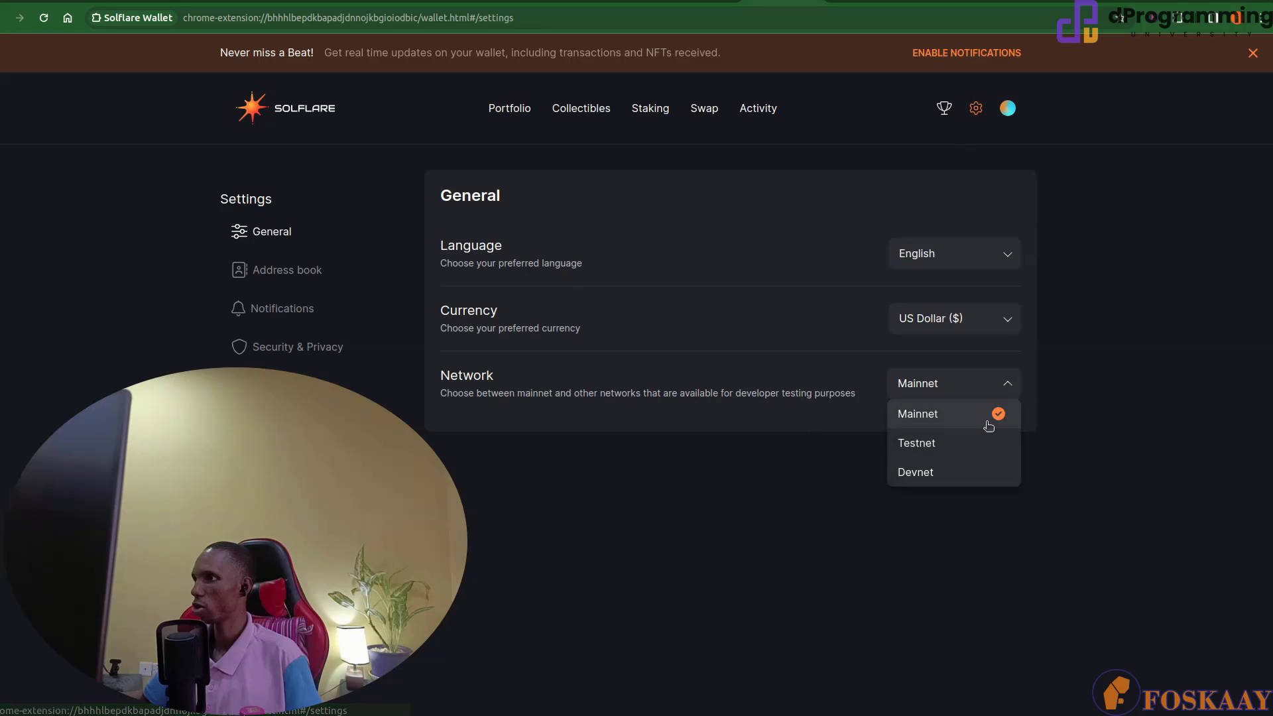
click(964, 476)
click(716, 440)
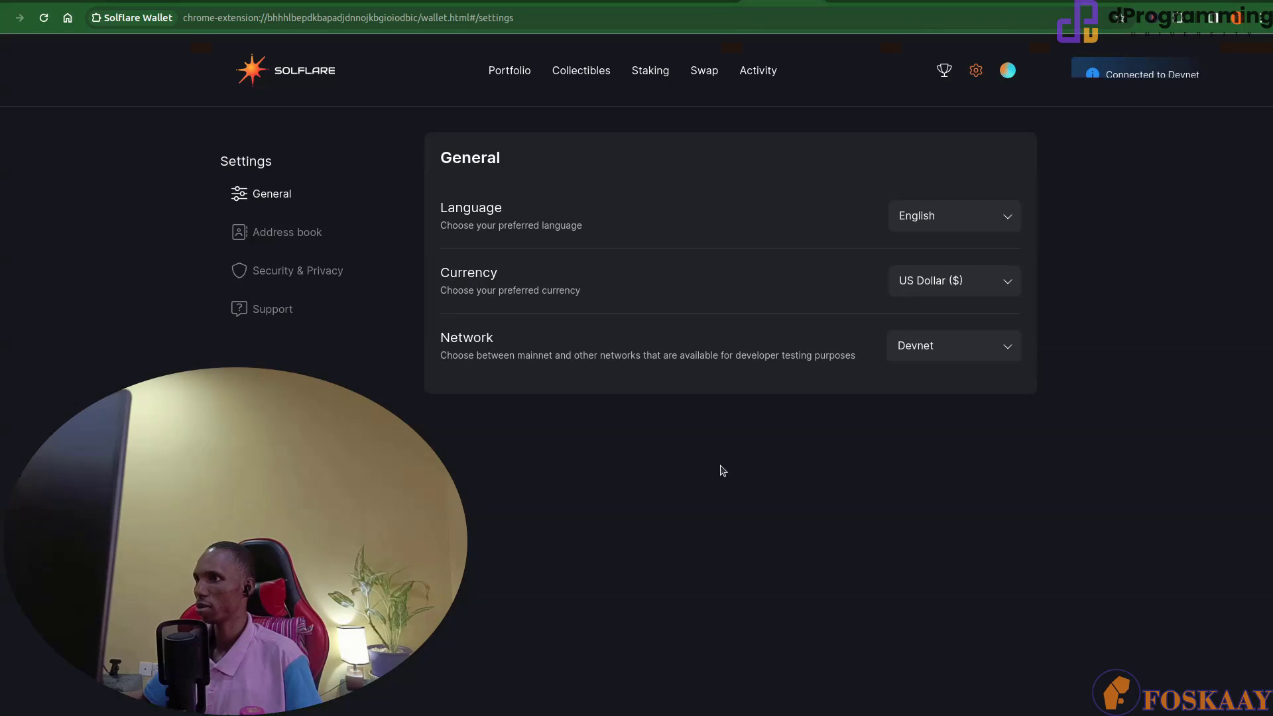
click(314, 71)
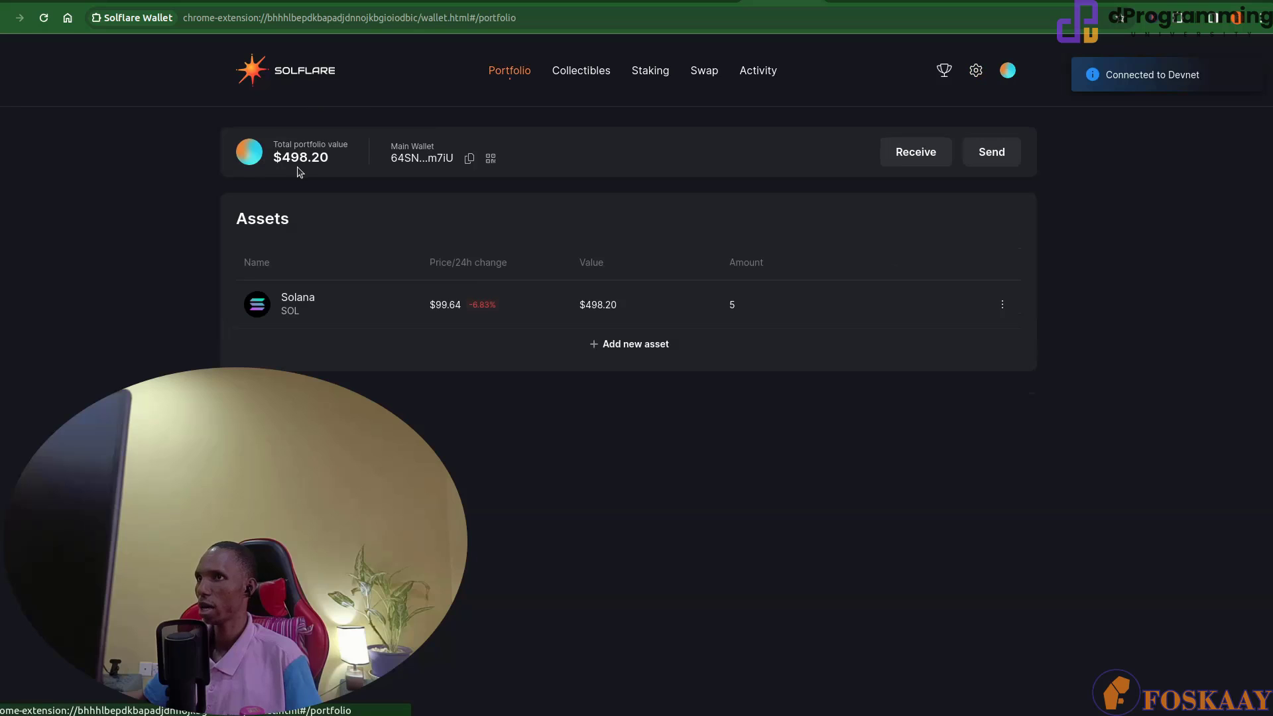
Toggle the total portfolio value between US dollars and SOL, and look at the Send form for the Solana asset.
drag(329, 161, 307, 162)
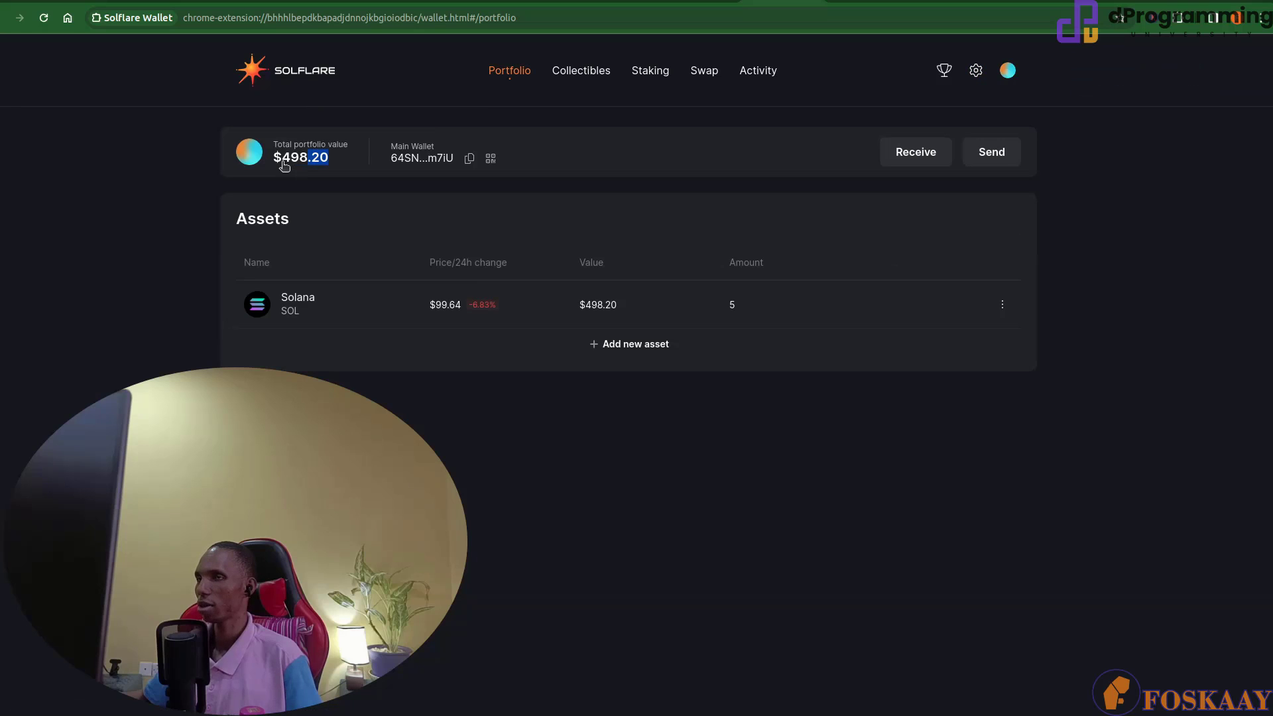
click(279, 163)
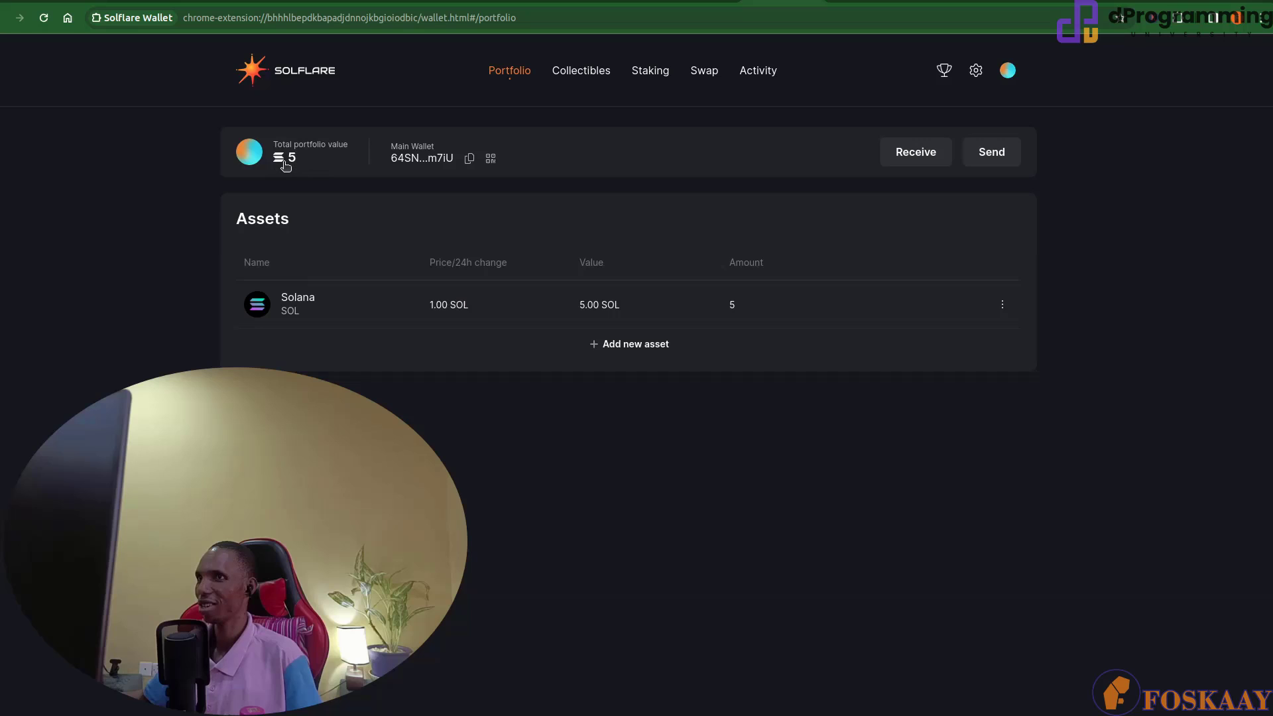
click(286, 166)
click(286, 165)
click(292, 163)
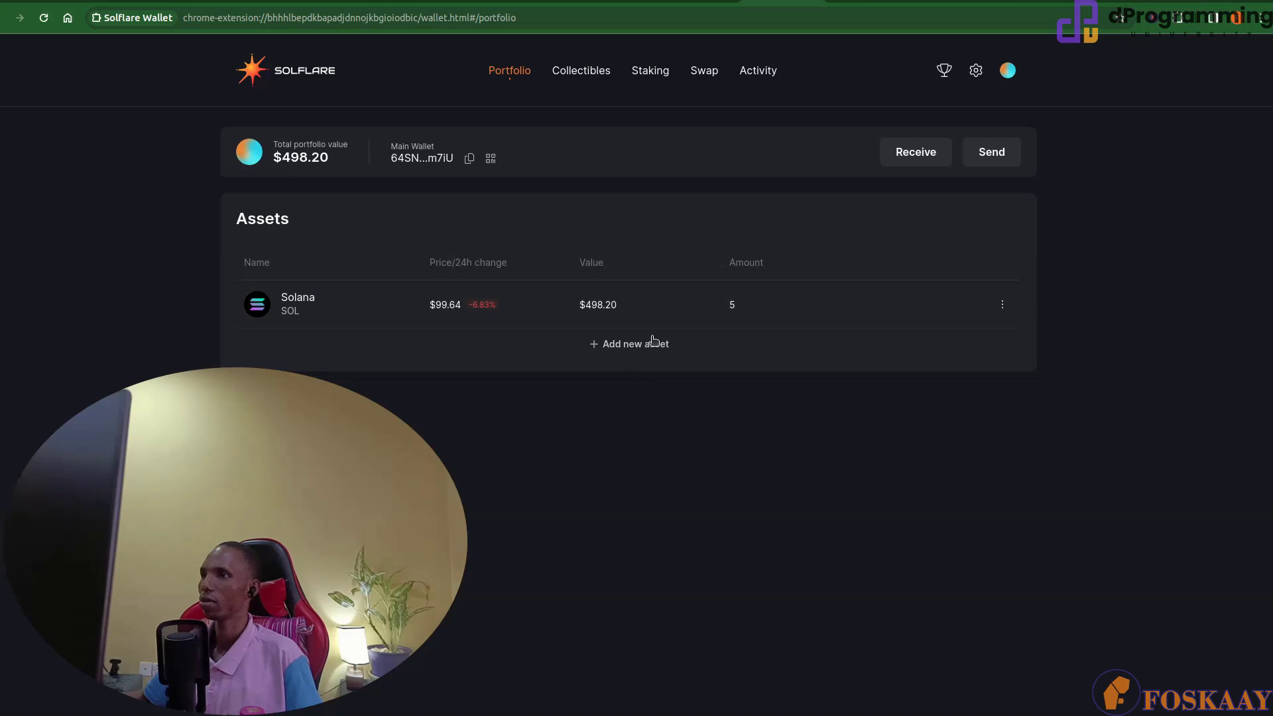
click(954, 305)
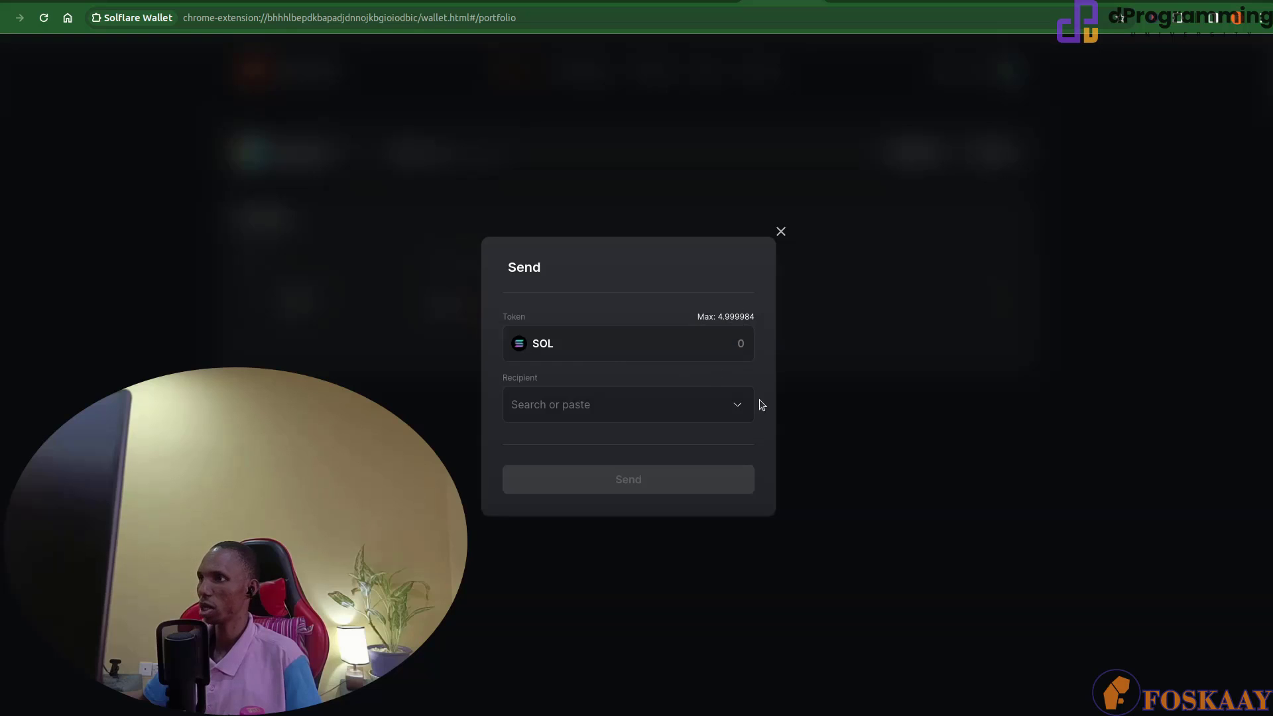
click(780, 232)
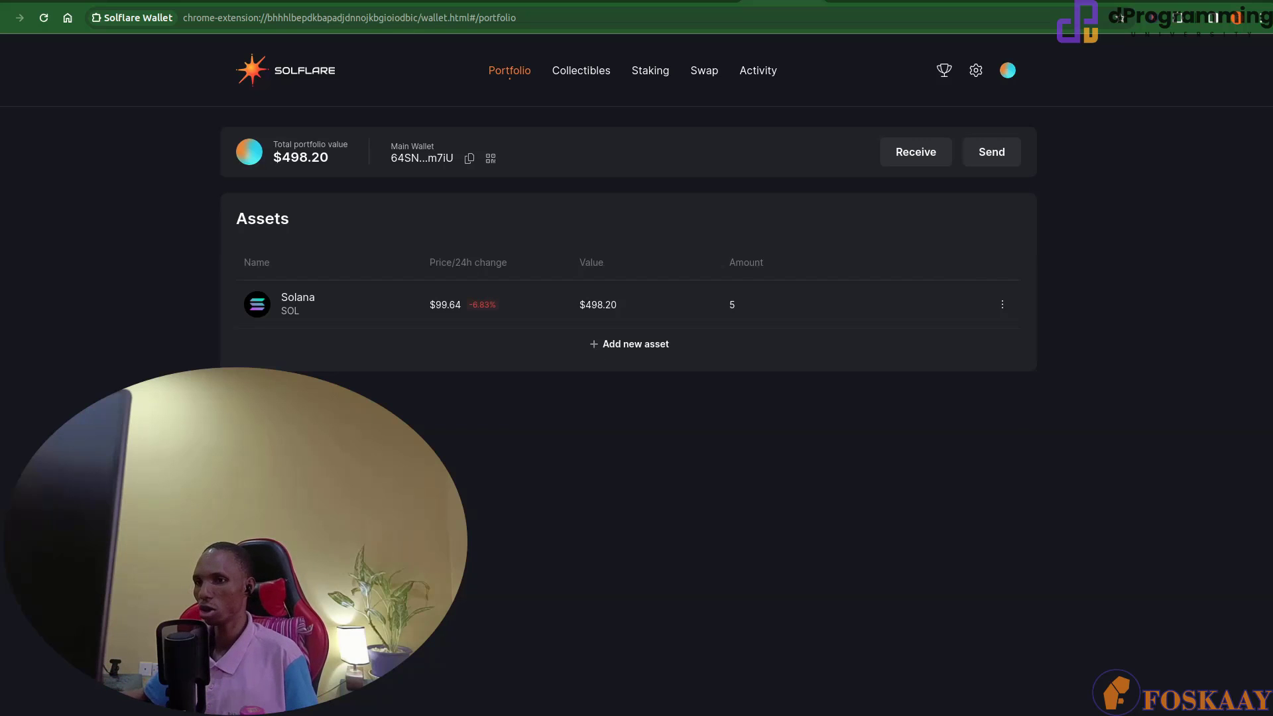
Switch to the browser window with the blockchain wallets lesson and find its Lesson Video section.
key(alt+Tab)
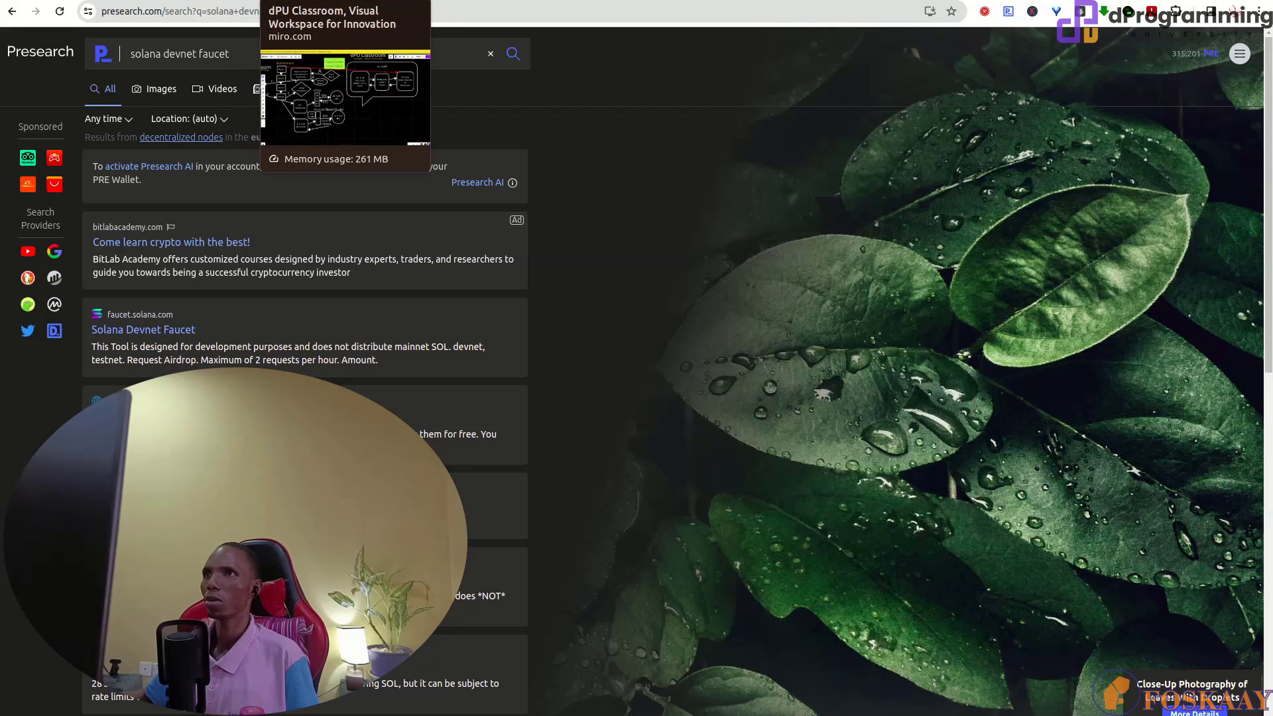
click(245, 0)
scroll(602, 436, up, 7)
scroll(602, 436, up, 15)
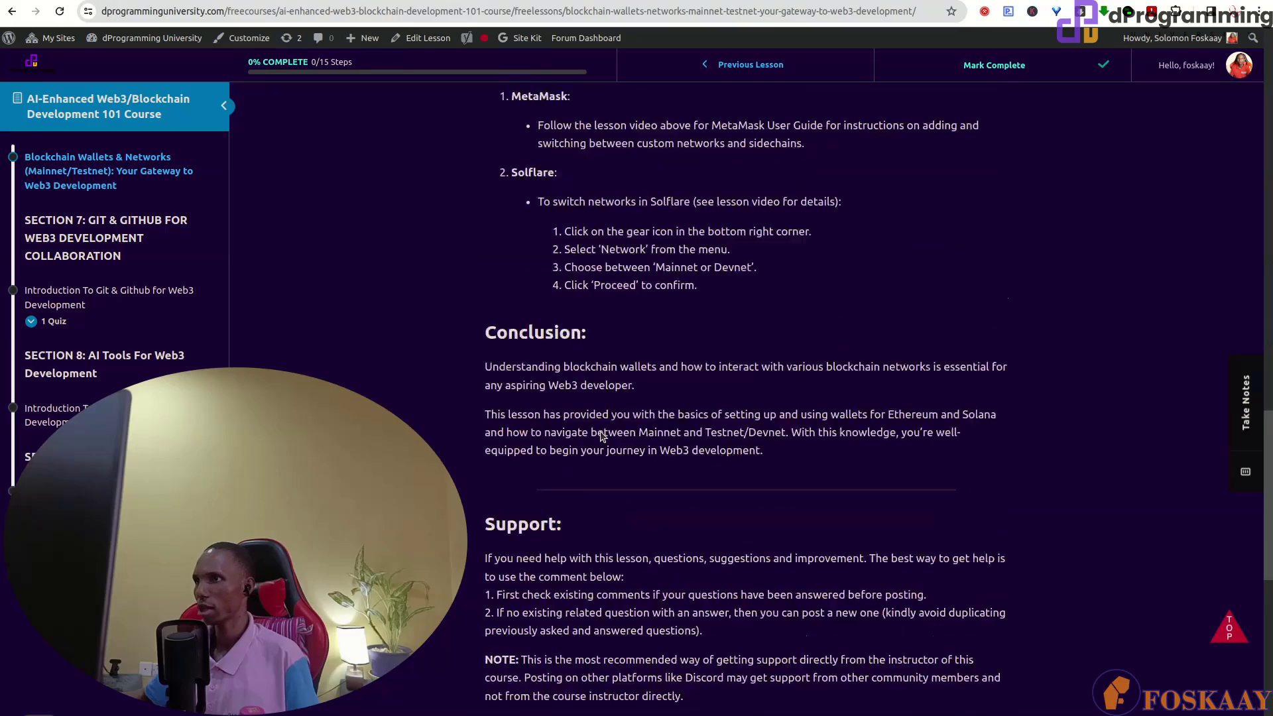
scroll(602, 437, down, 3)
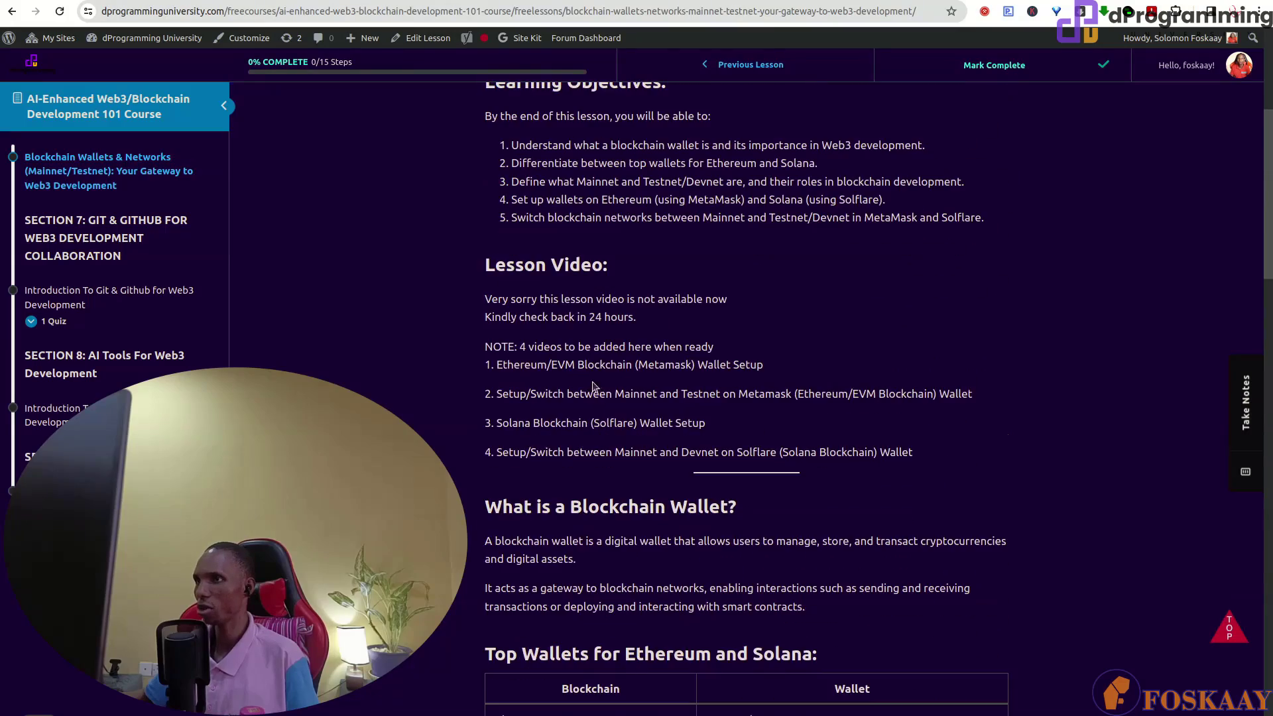
scroll(562, 292, up, 2)
scroll(561, 291, down, 4)
drag(499, 296, 914, 300)
click(604, 217)
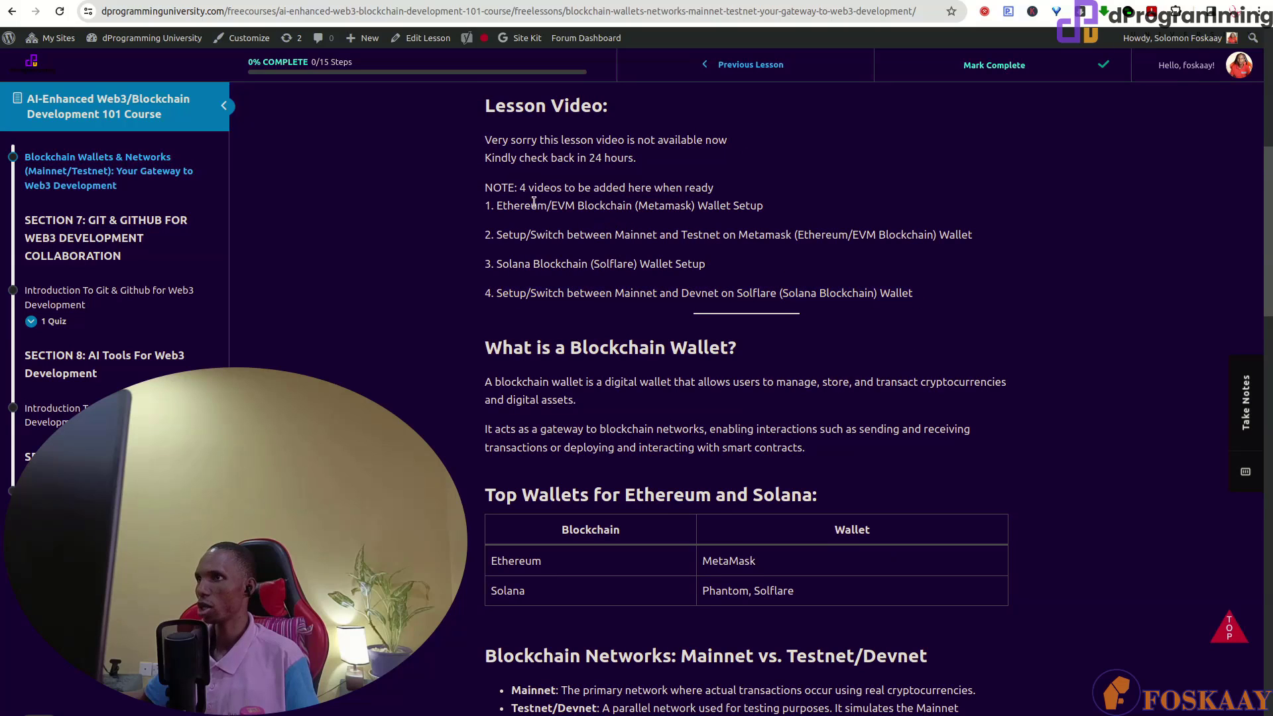
Review the four listed lesson videos, from the Metamask wallet setup to switching between Mainnet and Devnet on Solflare.
drag(519, 206, 550, 206)
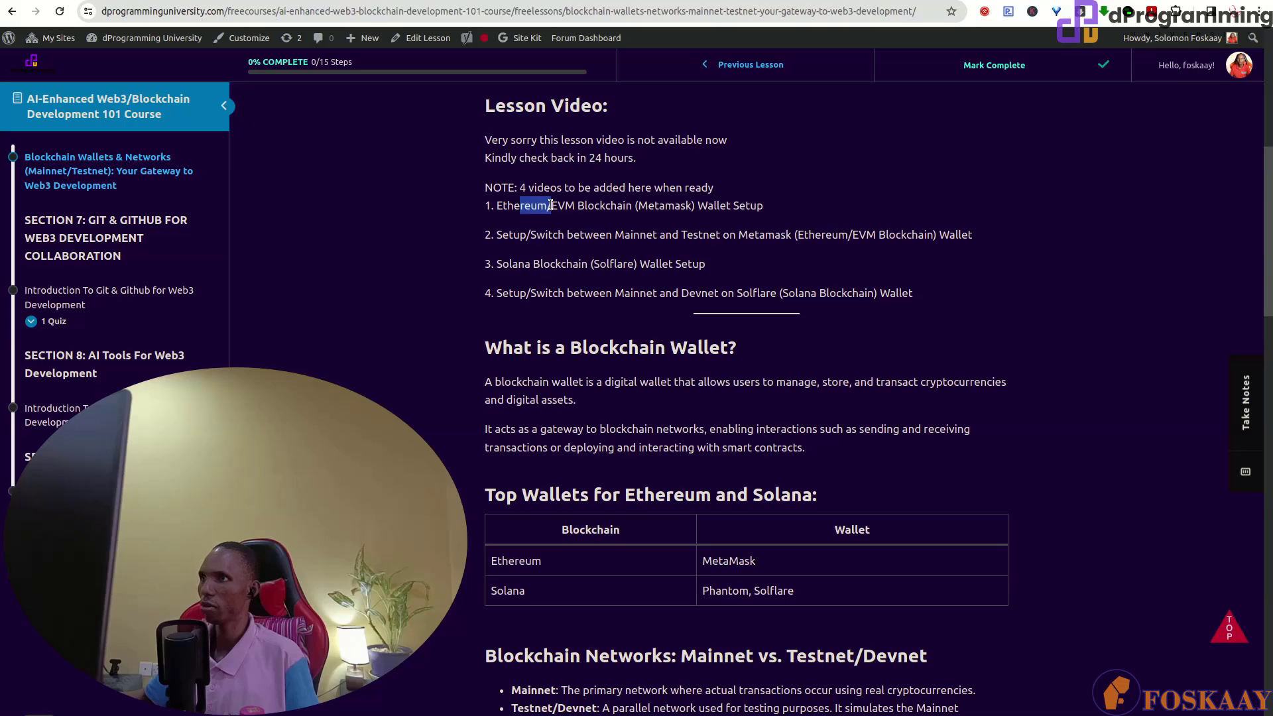
drag(665, 206, 757, 205)
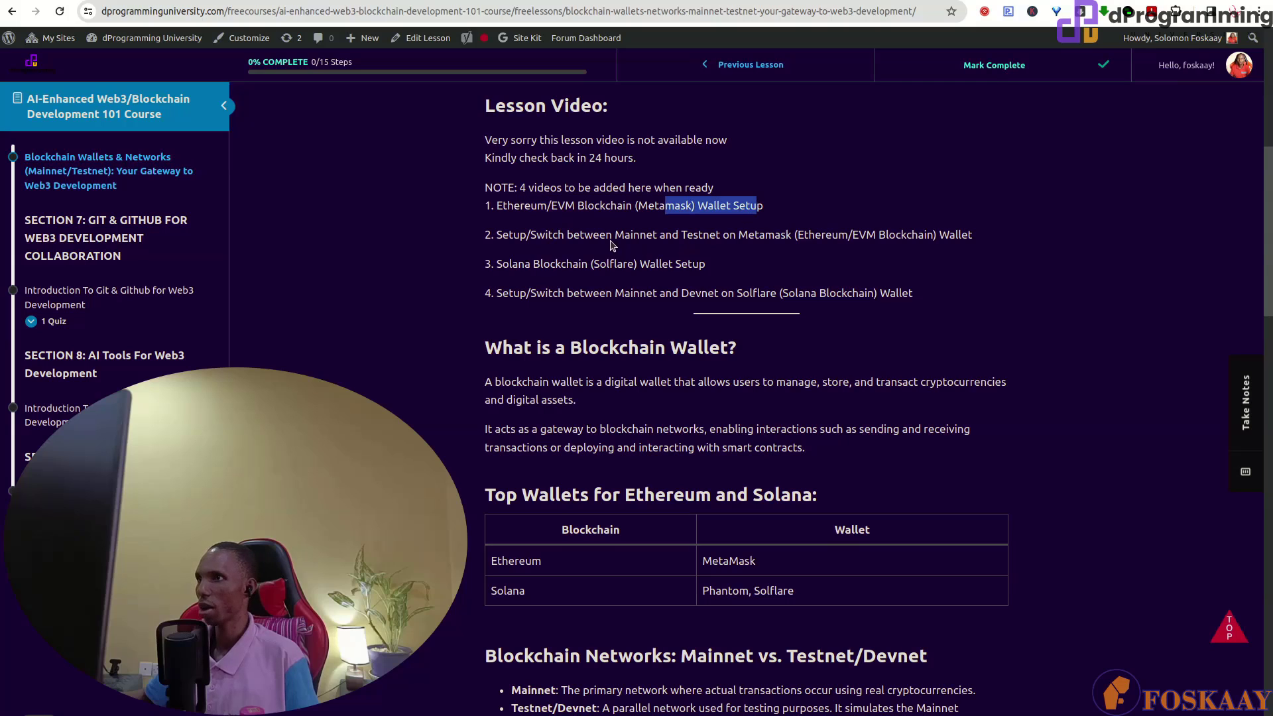
drag(599, 235, 914, 238)
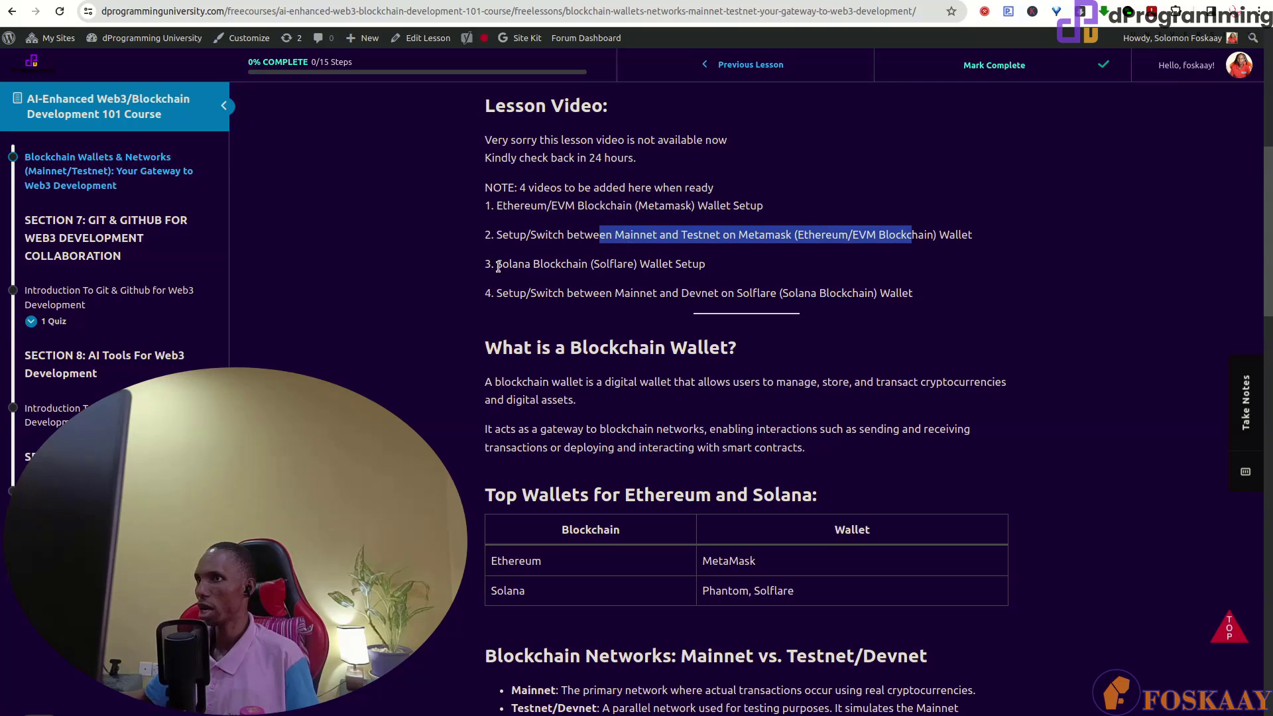
drag(499, 265, 767, 272)
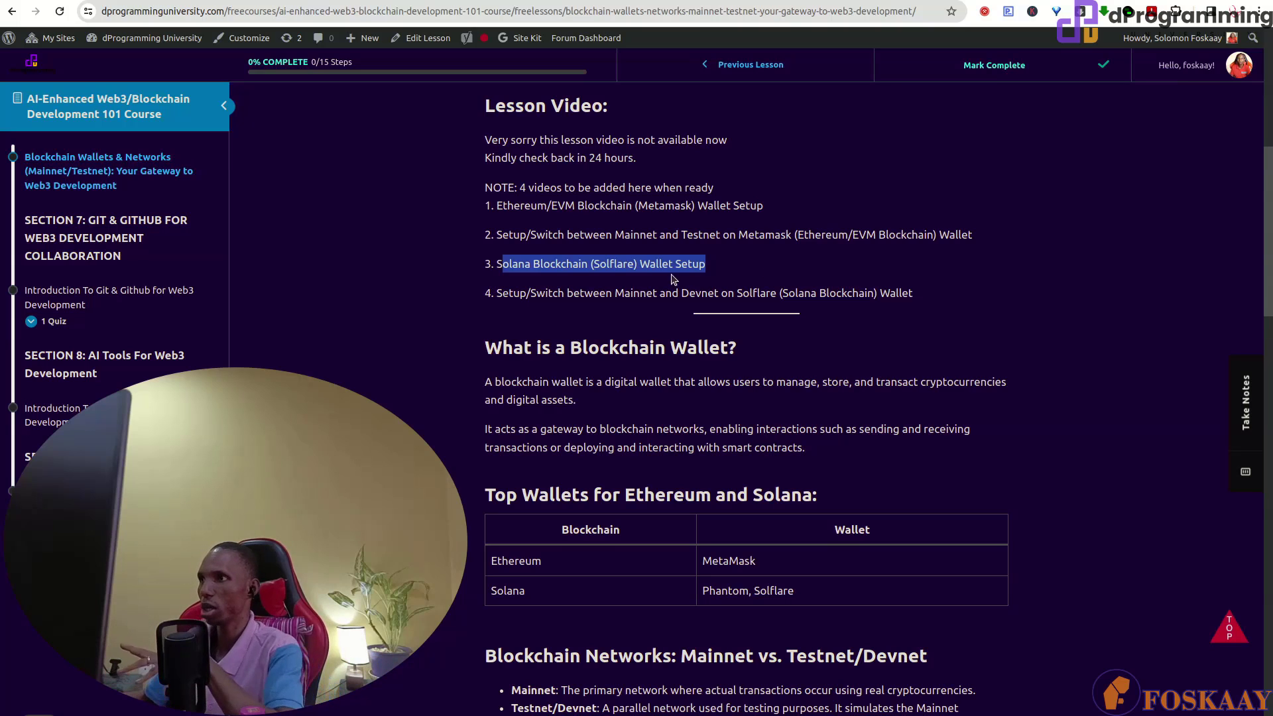
click(702, 267)
drag(702, 267, 497, 265)
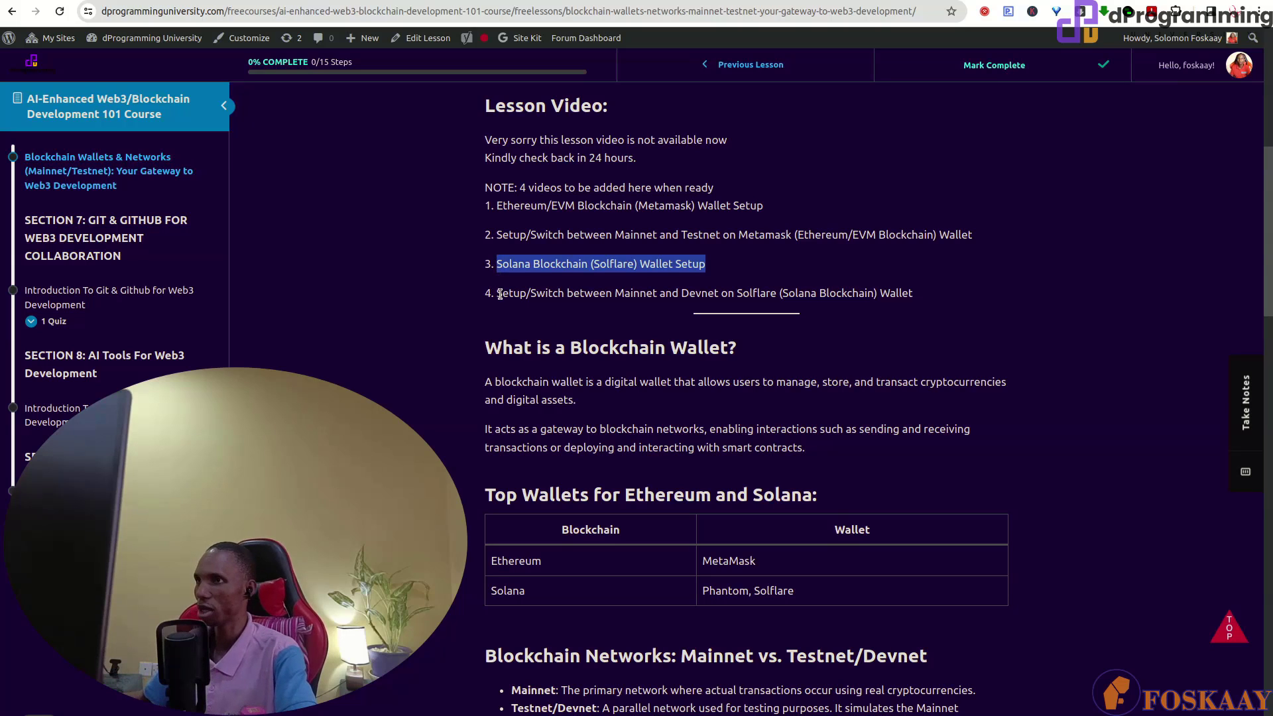
drag(500, 294, 570, 289)
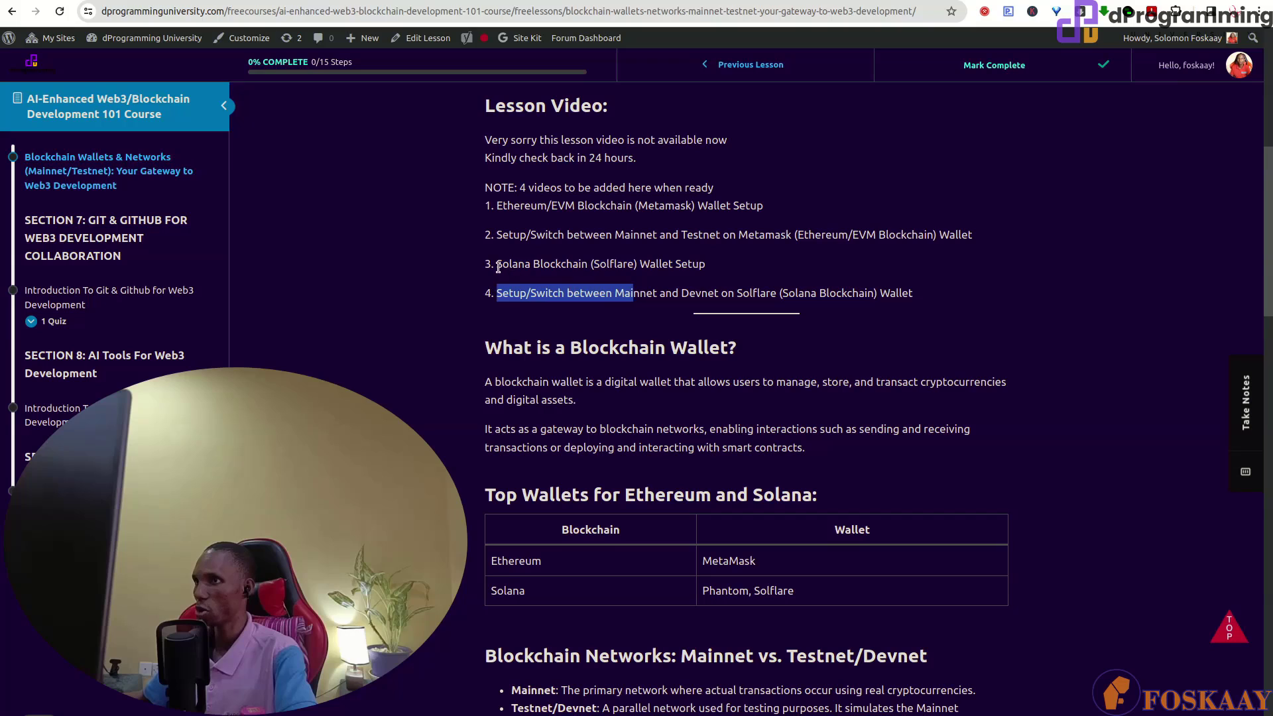
drag(499, 267, 735, 265)
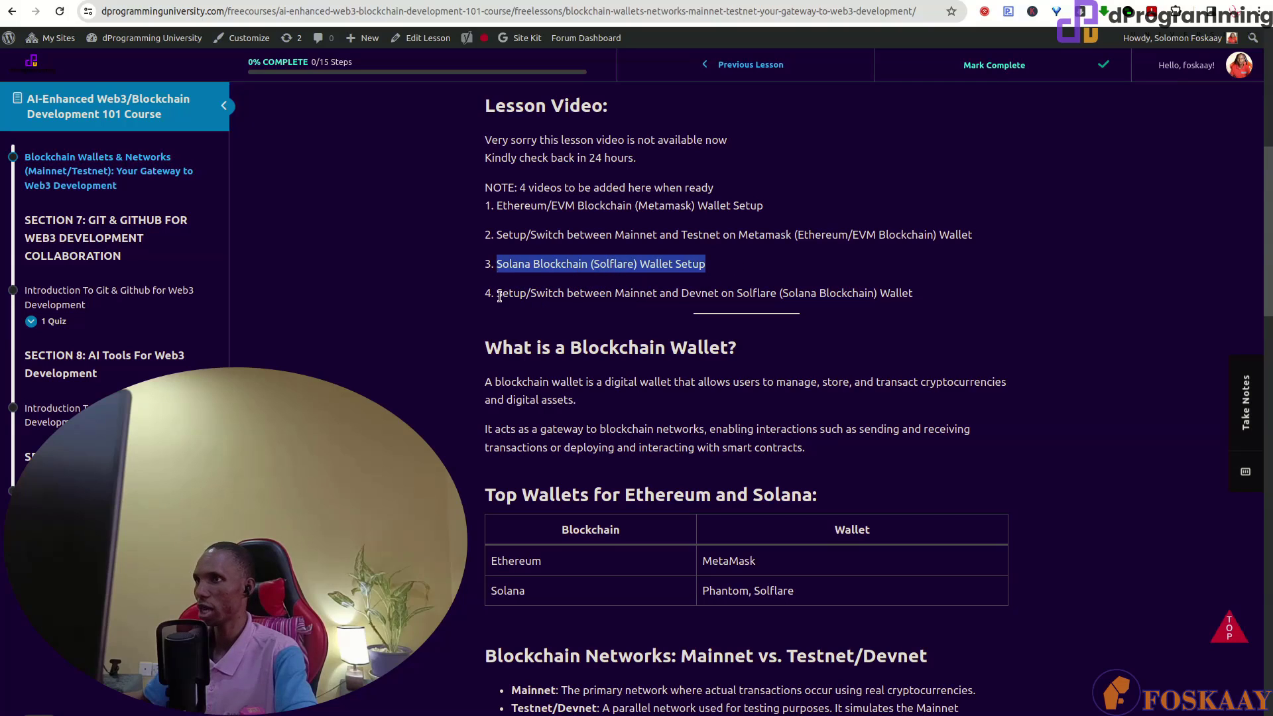
drag(500, 293, 954, 295)
click(948, 305)
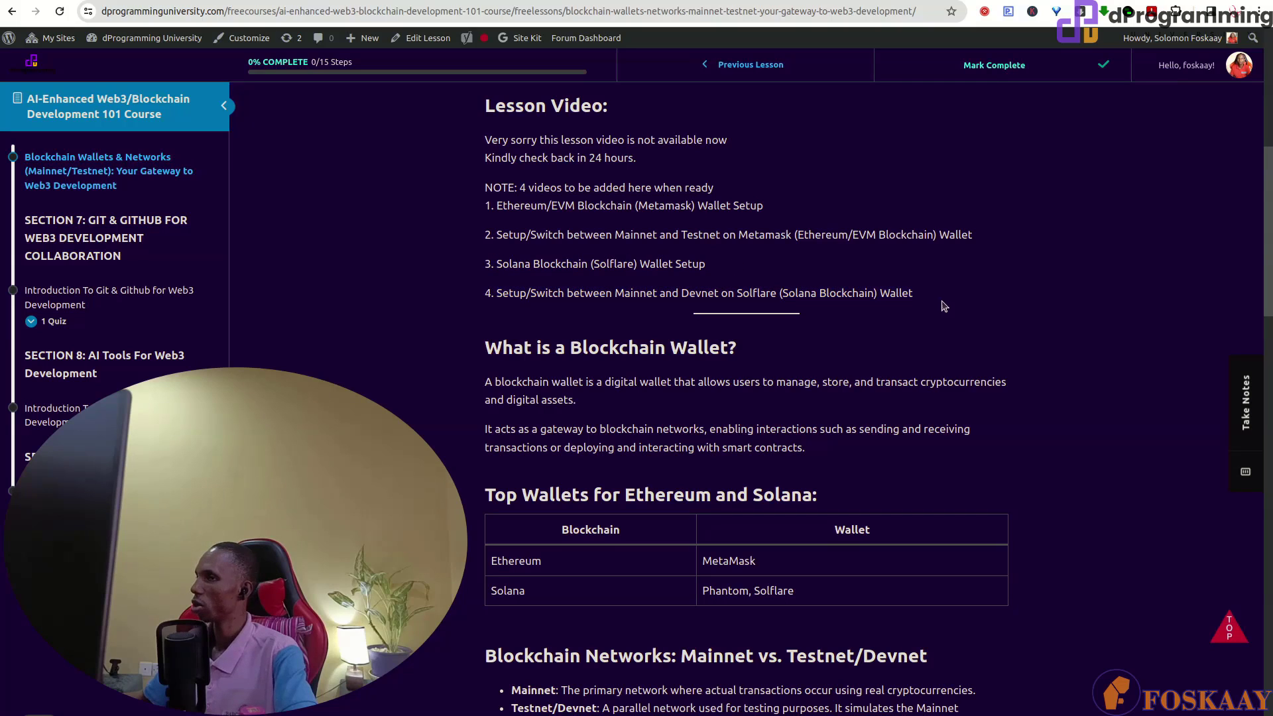
Check the comment form at the end of the lesson and return to the wallet overview sections.
scroll(730, 422, down, 7)
scroll(730, 422, down, 15)
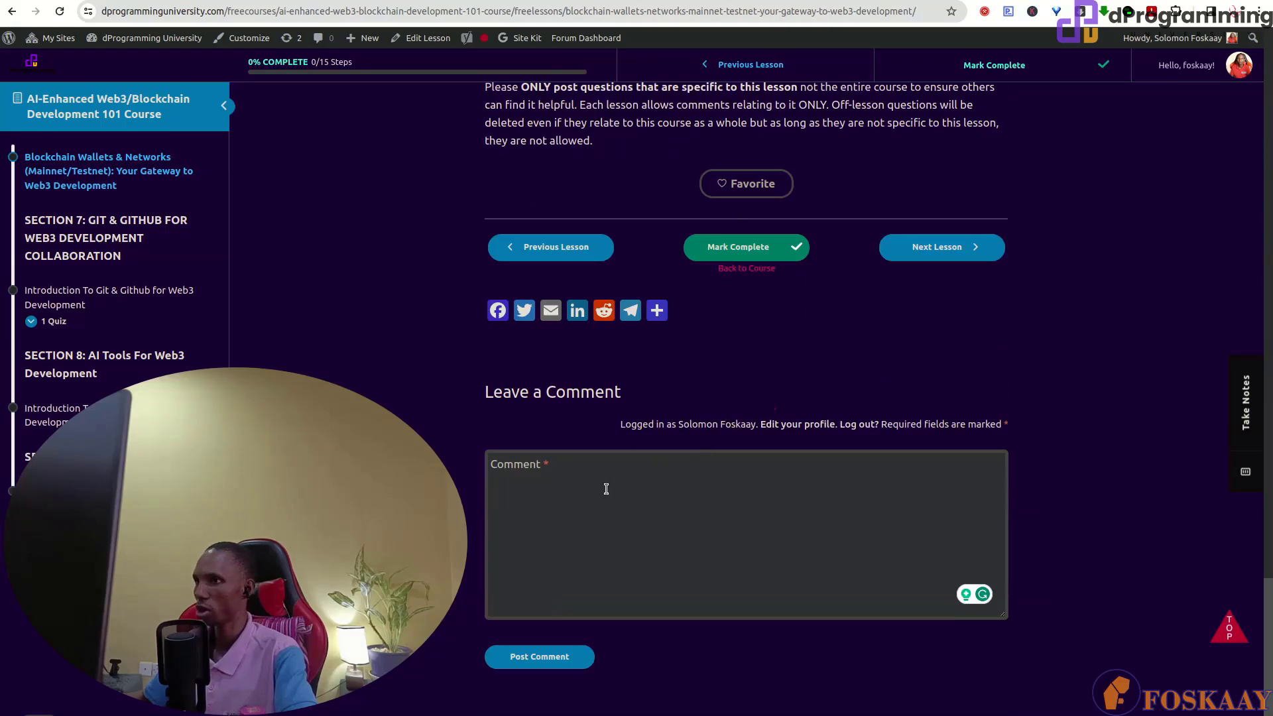
scroll(605, 488, up, 15)
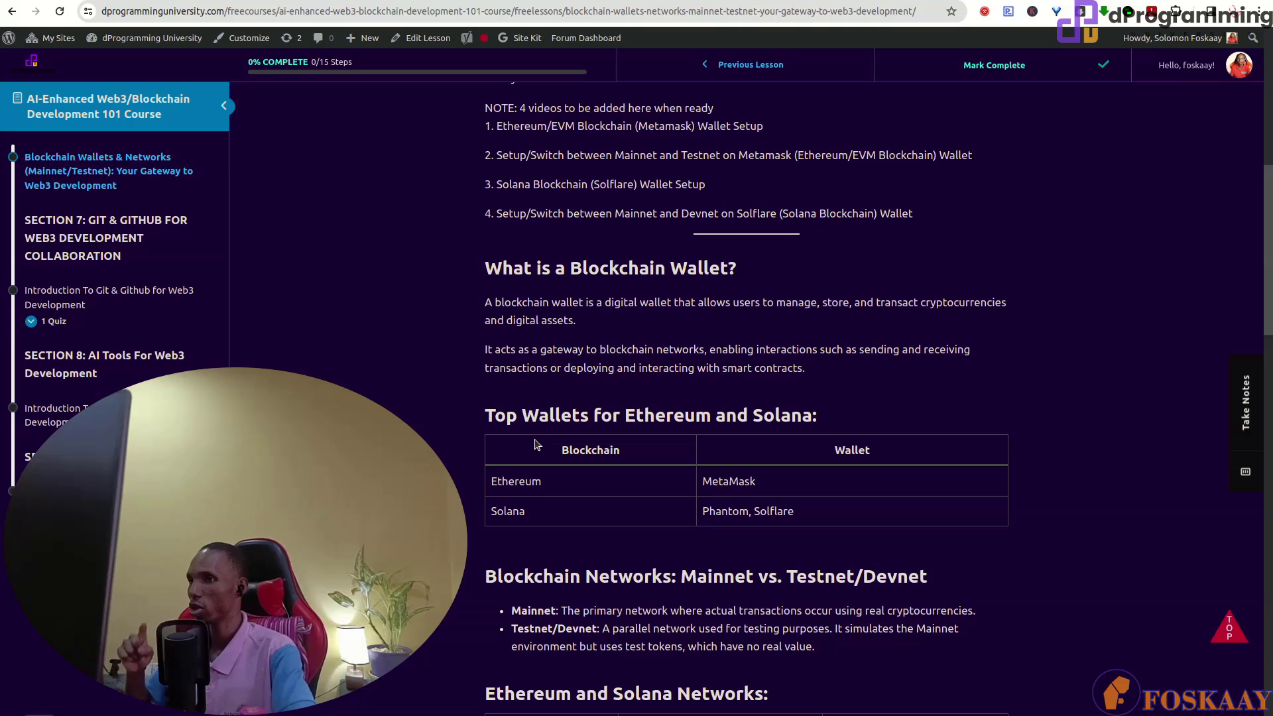